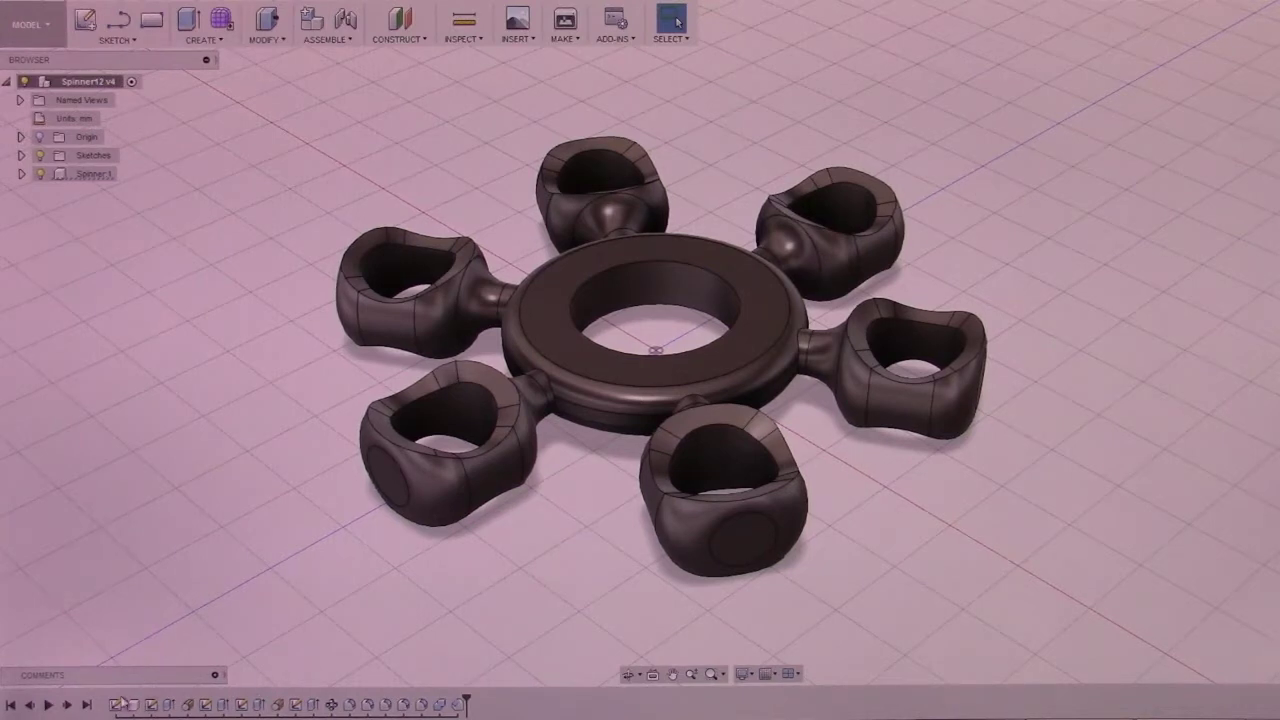
Step: Edit the spinner's base sketch, then drag the history marker back to just after Extrude8's ring
right_click(150, 704)
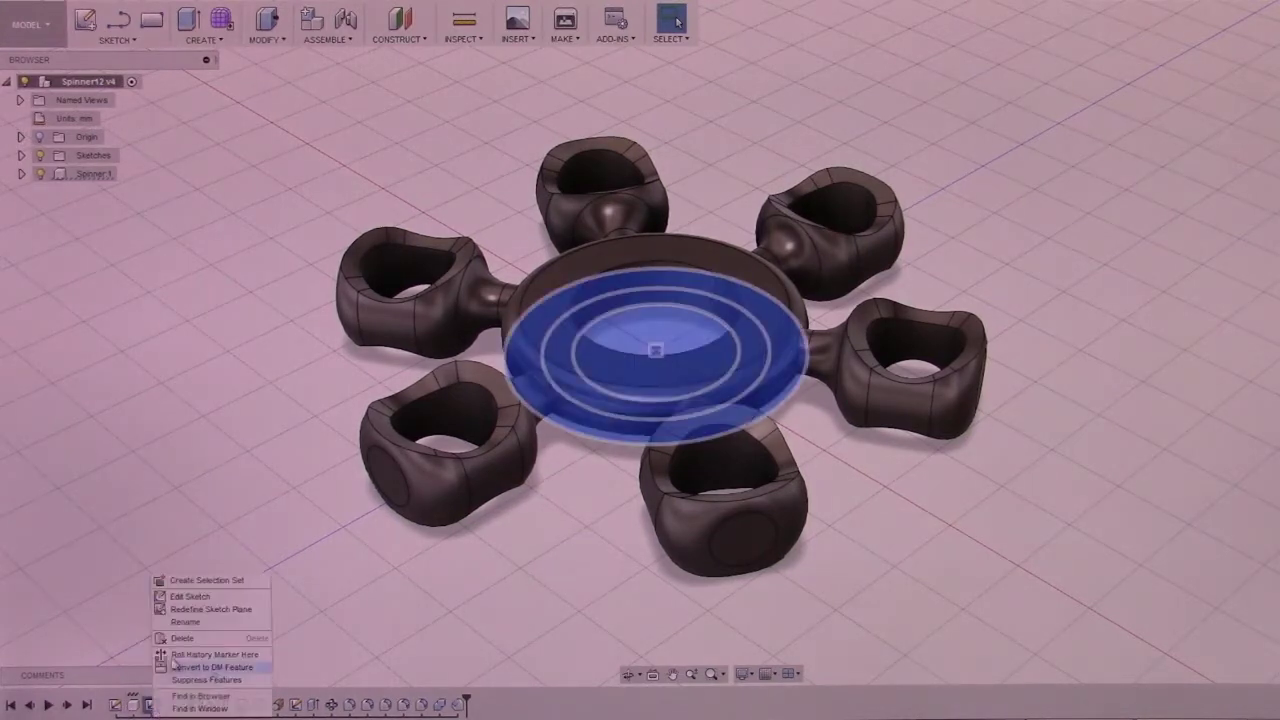
left_click(190, 597)
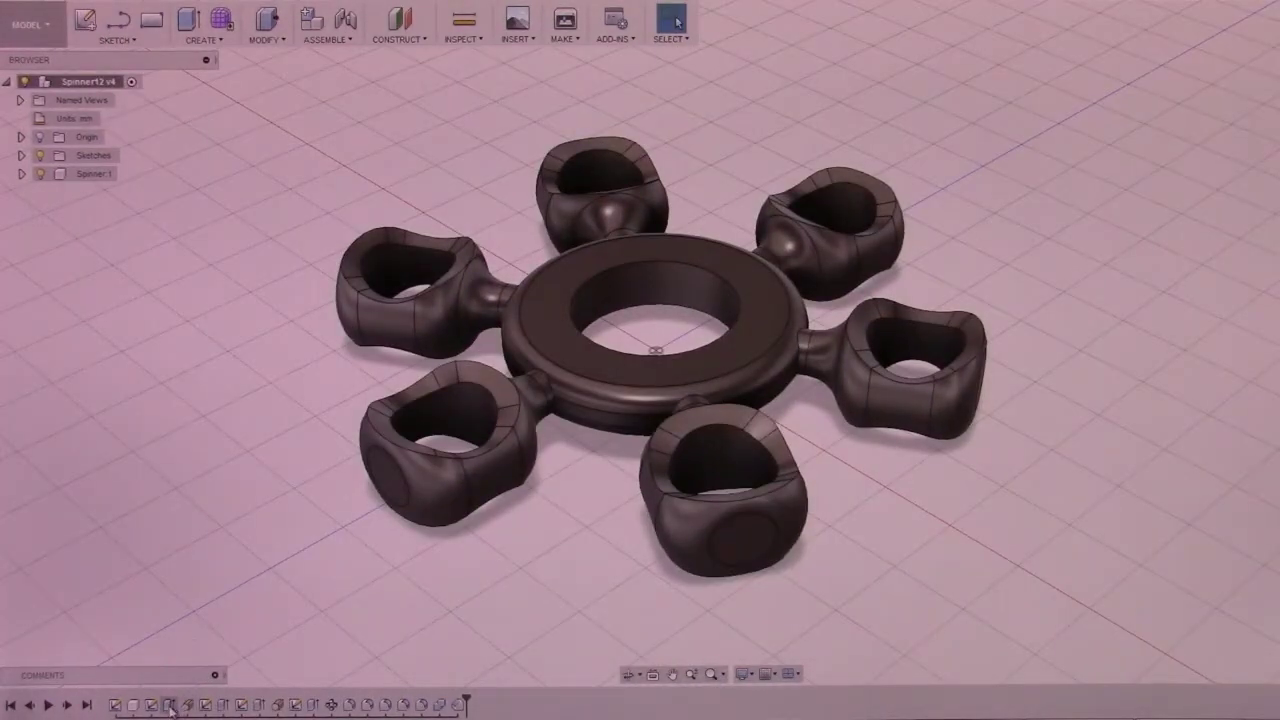
left_click(169, 706)
left_click_drag(466, 703, 180, 705)
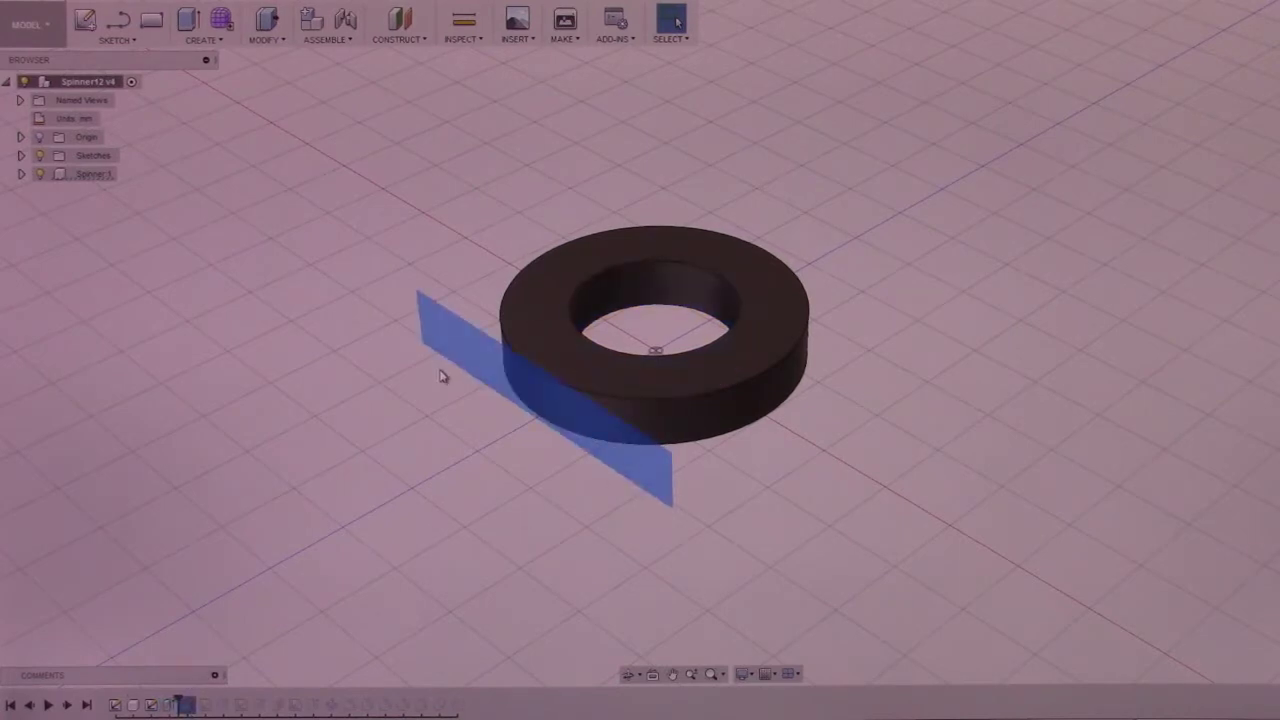
Step: Step the history forward three features until the small connector peg appears on the ring
left_click(408, 37)
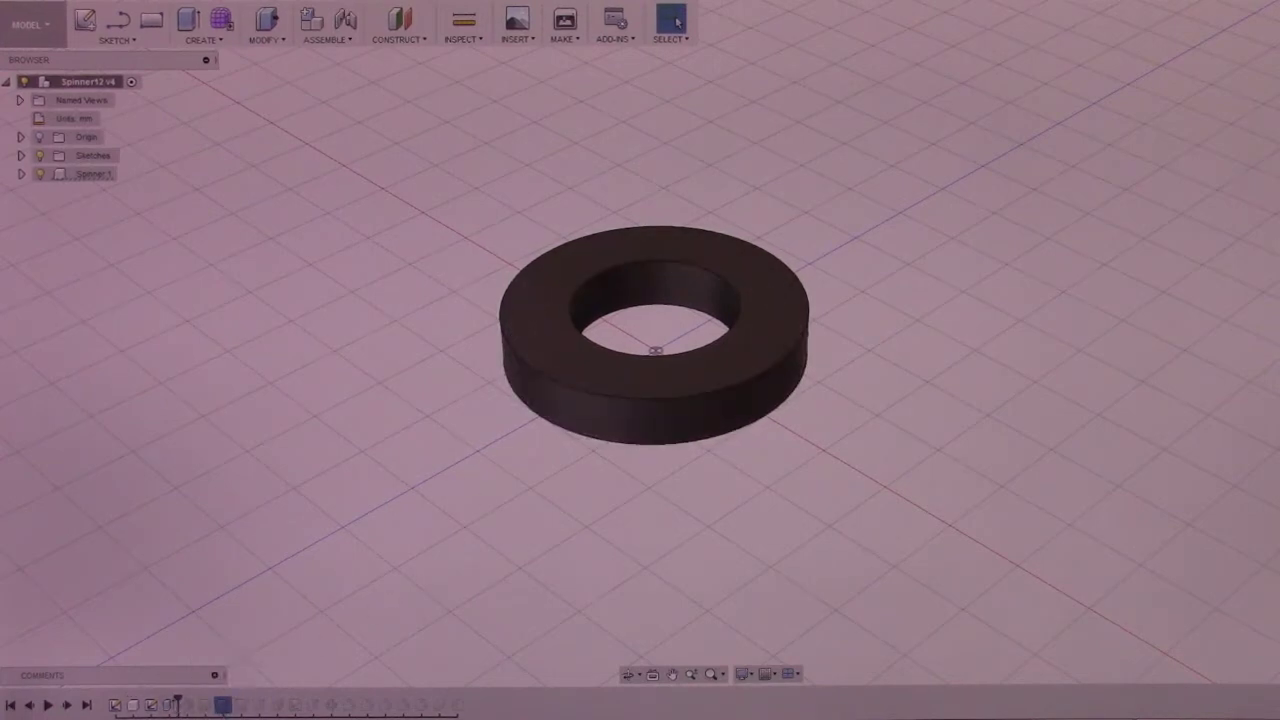
left_click(66, 706)
left_click(66, 706)
left_click(66, 706)
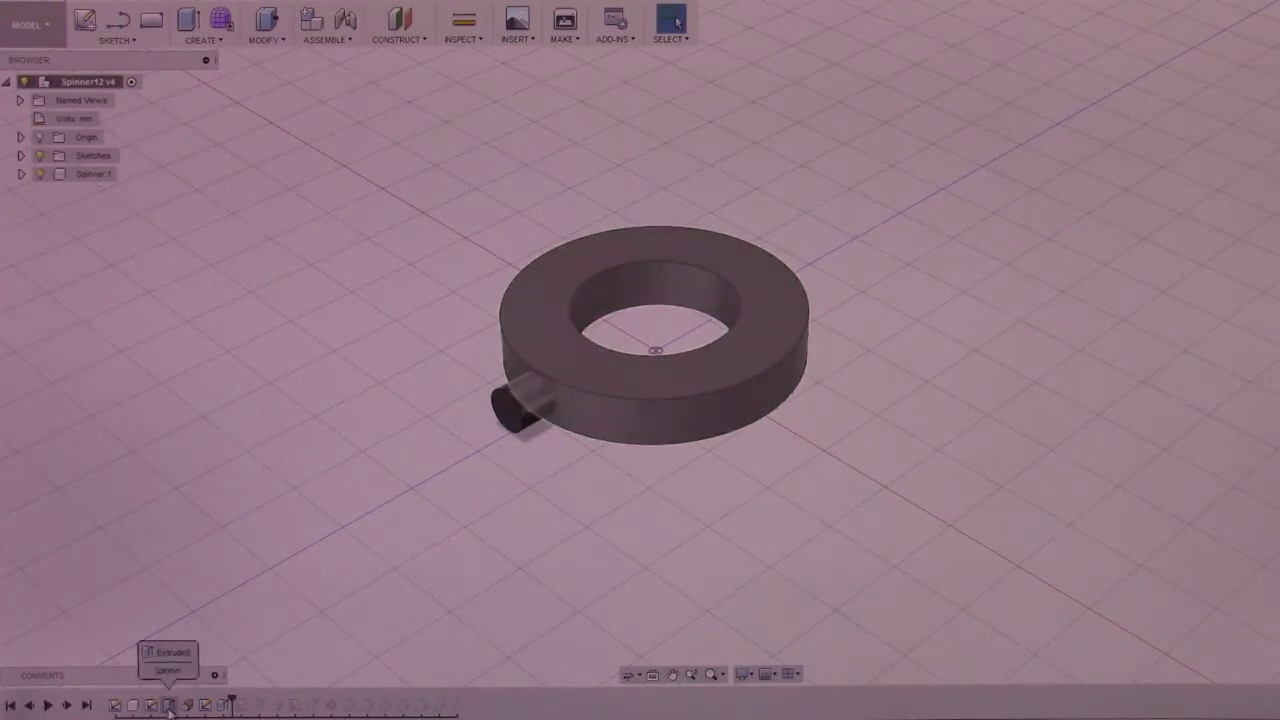
Step: Advance two features to reveal the large pod cylinder on the peg's end
left_click(69, 706)
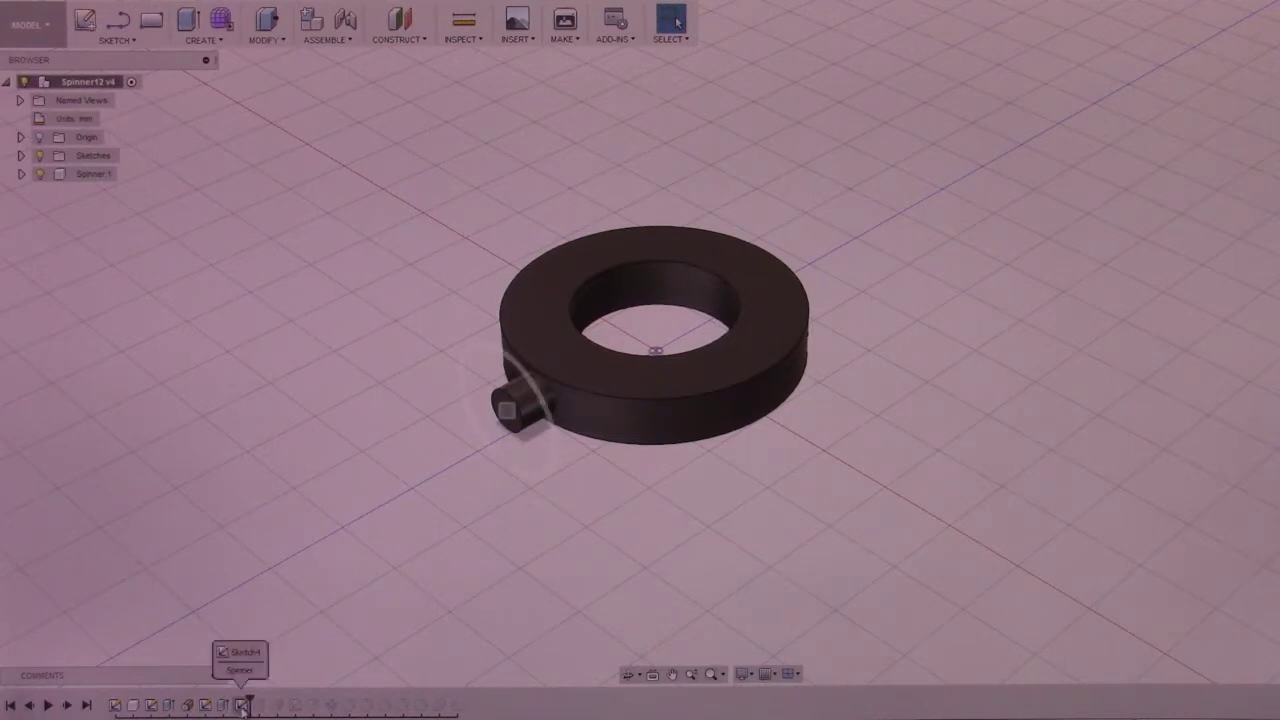
left_click(66, 706)
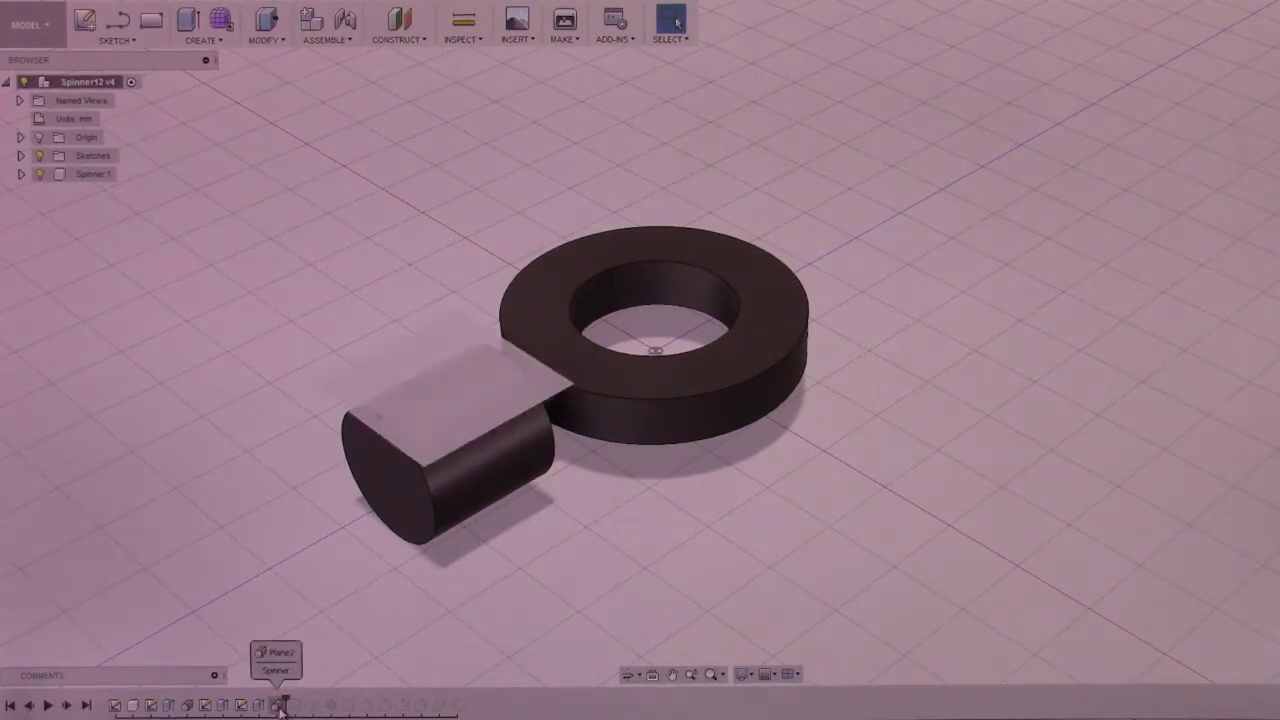
Step: Step through the pocket cut and the circular pattern of six pods around the hub
left_click(67, 706)
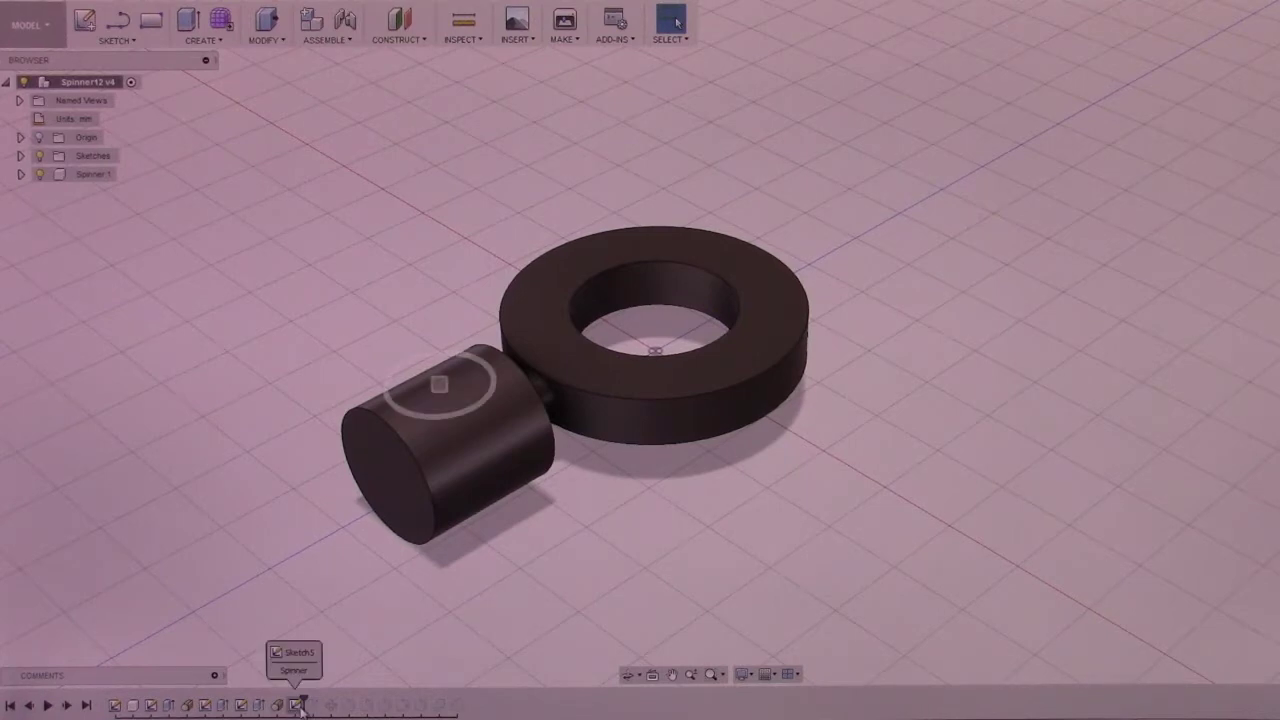
left_click(67, 706)
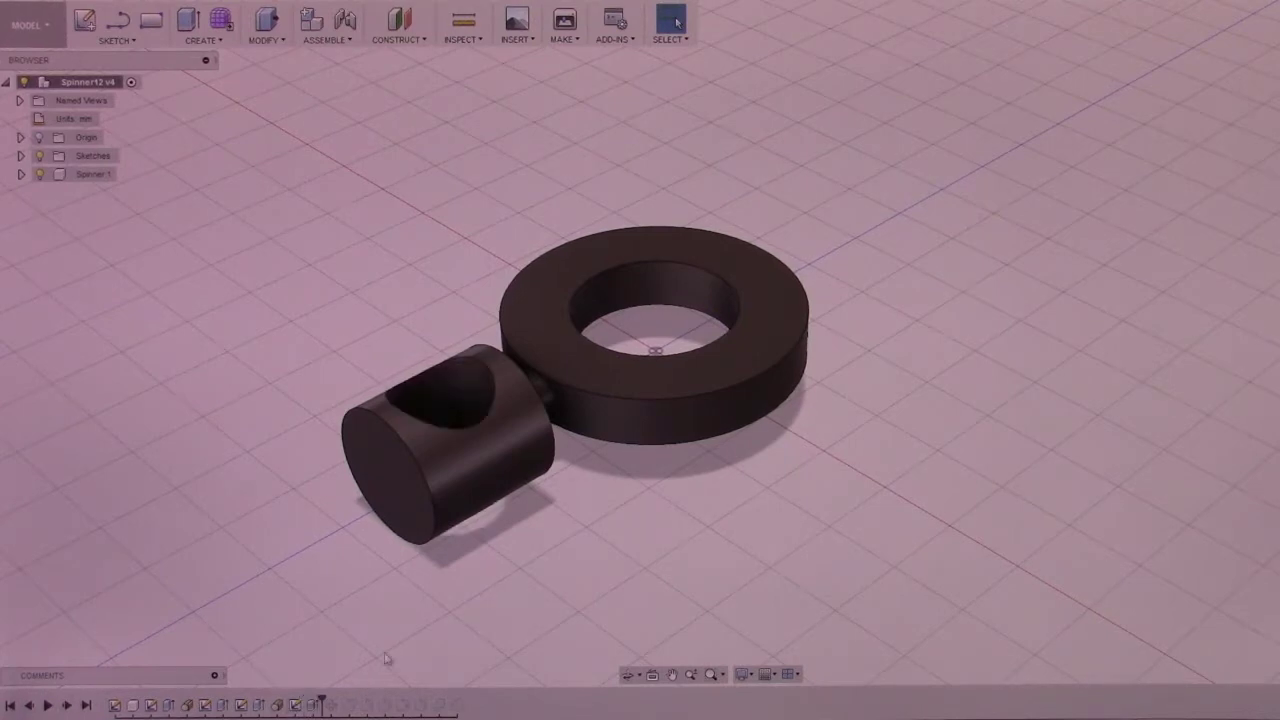
left_click(67, 706)
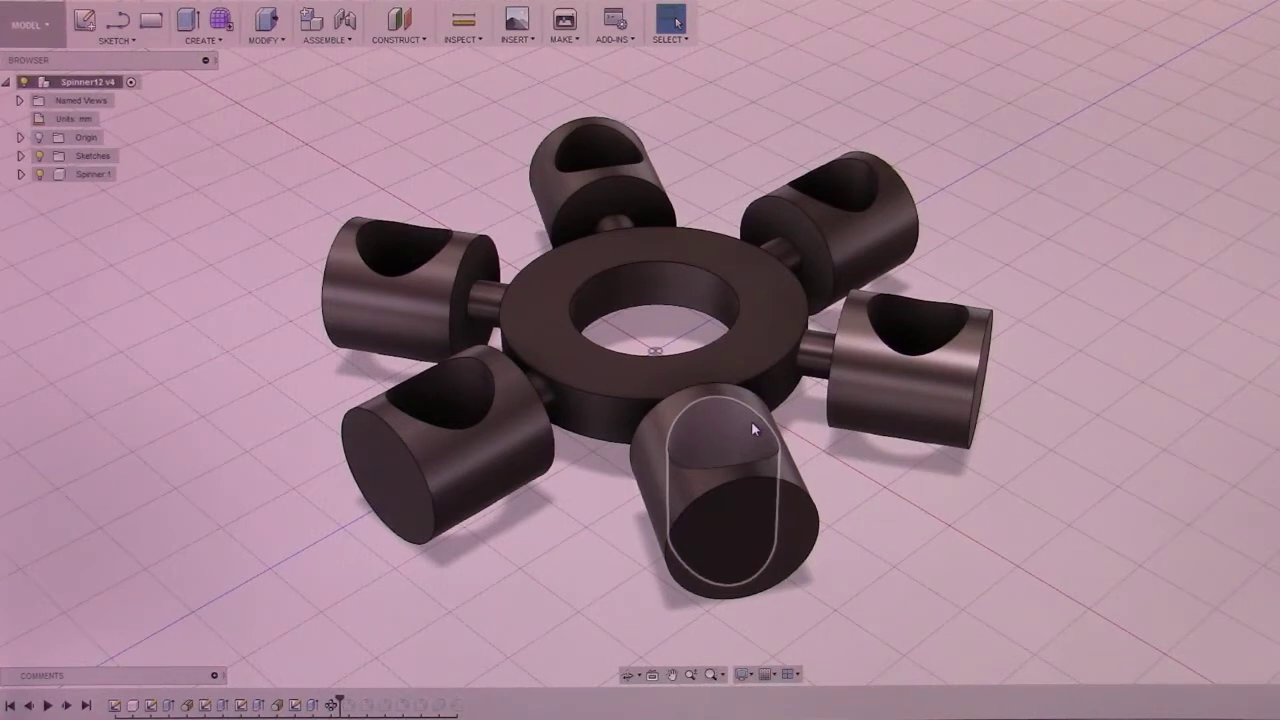
Step: Step through the first pod fillets and the connector shaft fillets, comparing them before and after
left_click(68, 706)
left_click(68, 706)
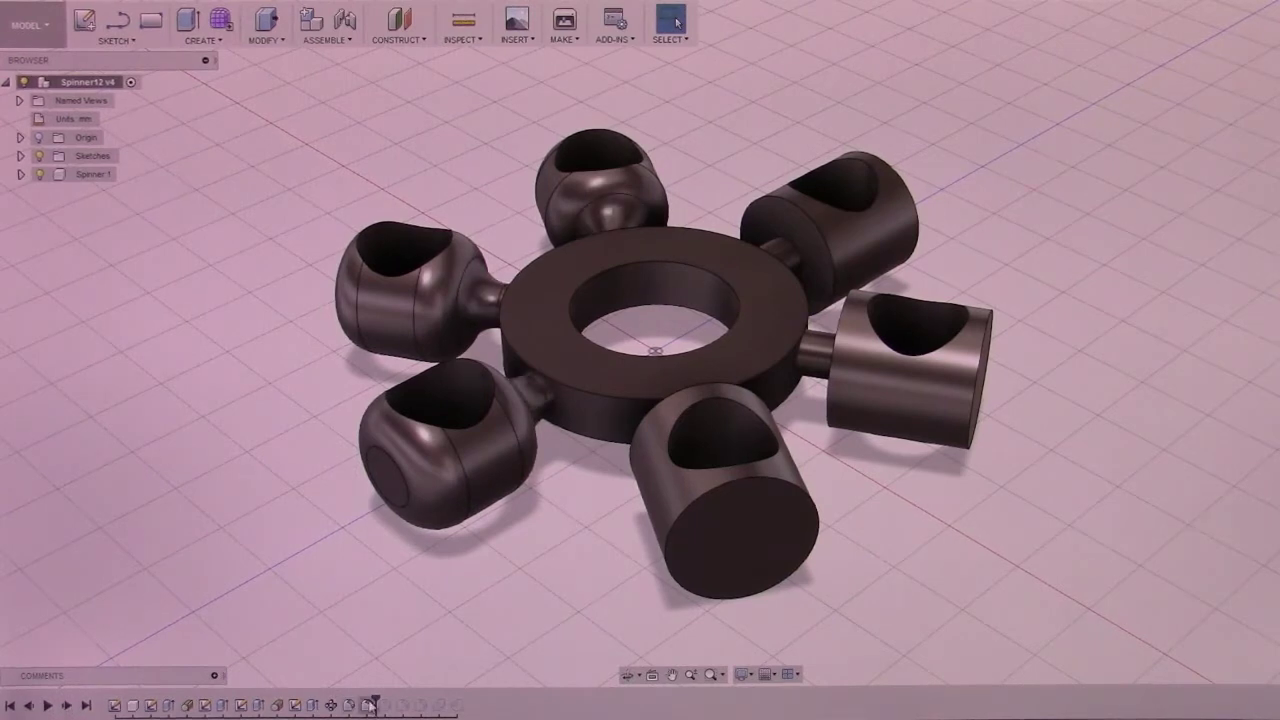
left_click(30, 706)
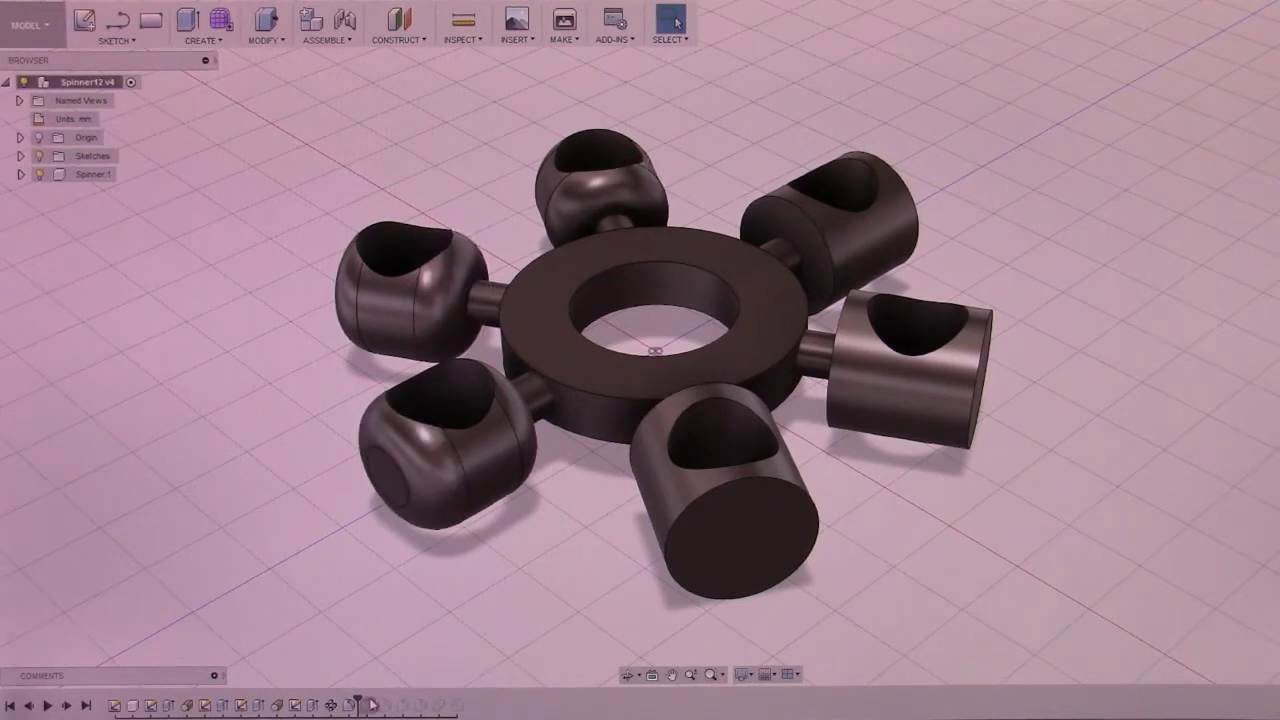
left_click(70, 706)
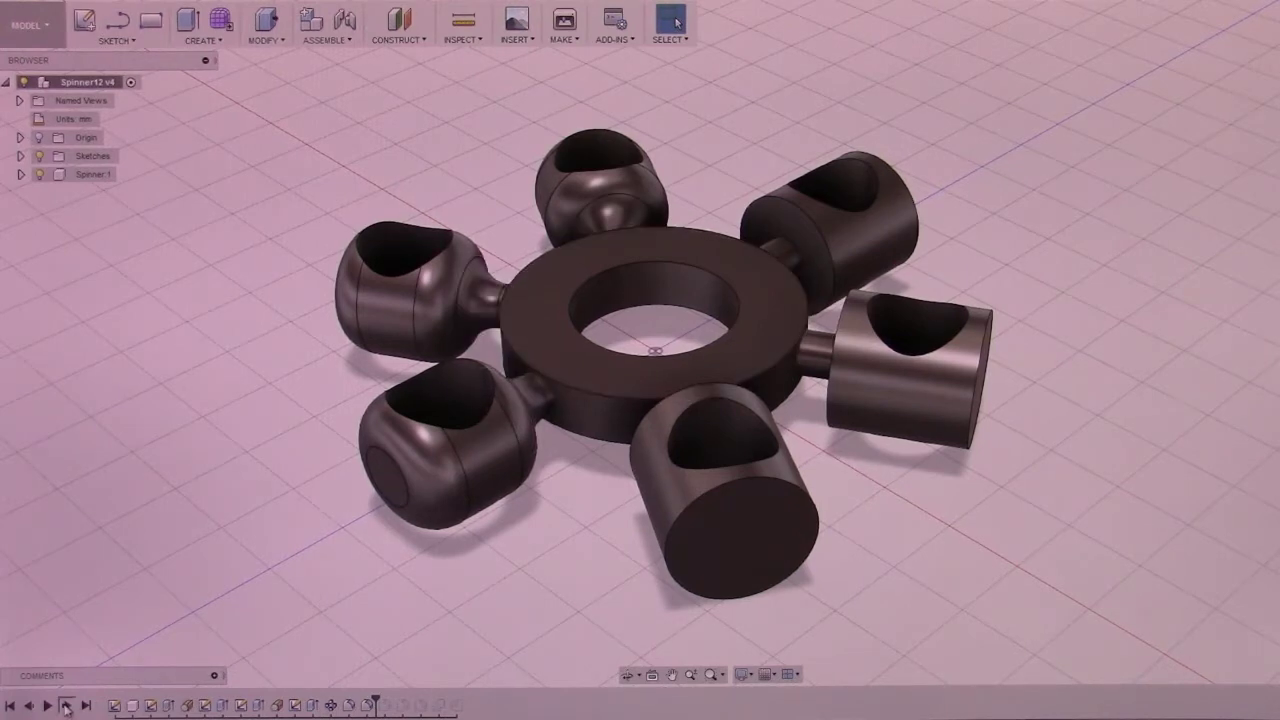
Step: Advance through the ring edge, remaining pod and arm-to-pod fillets to the opening cuts
left_click(66, 706)
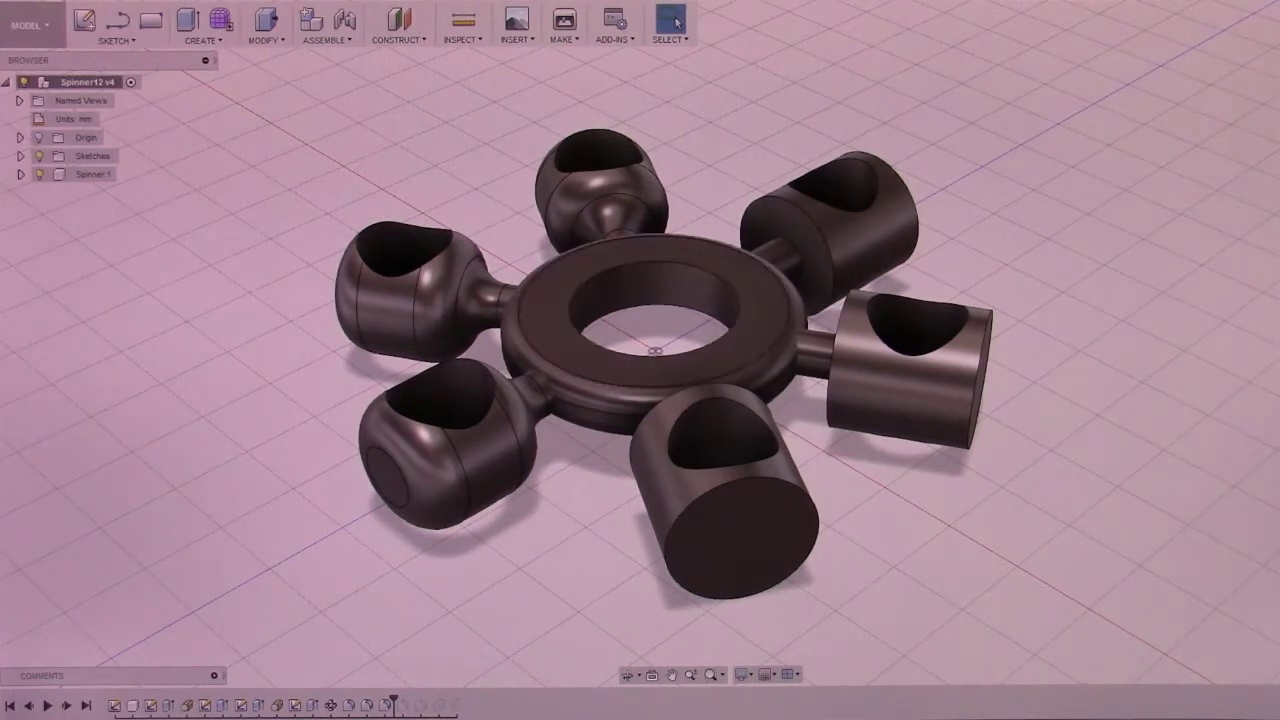
left_click(66, 706)
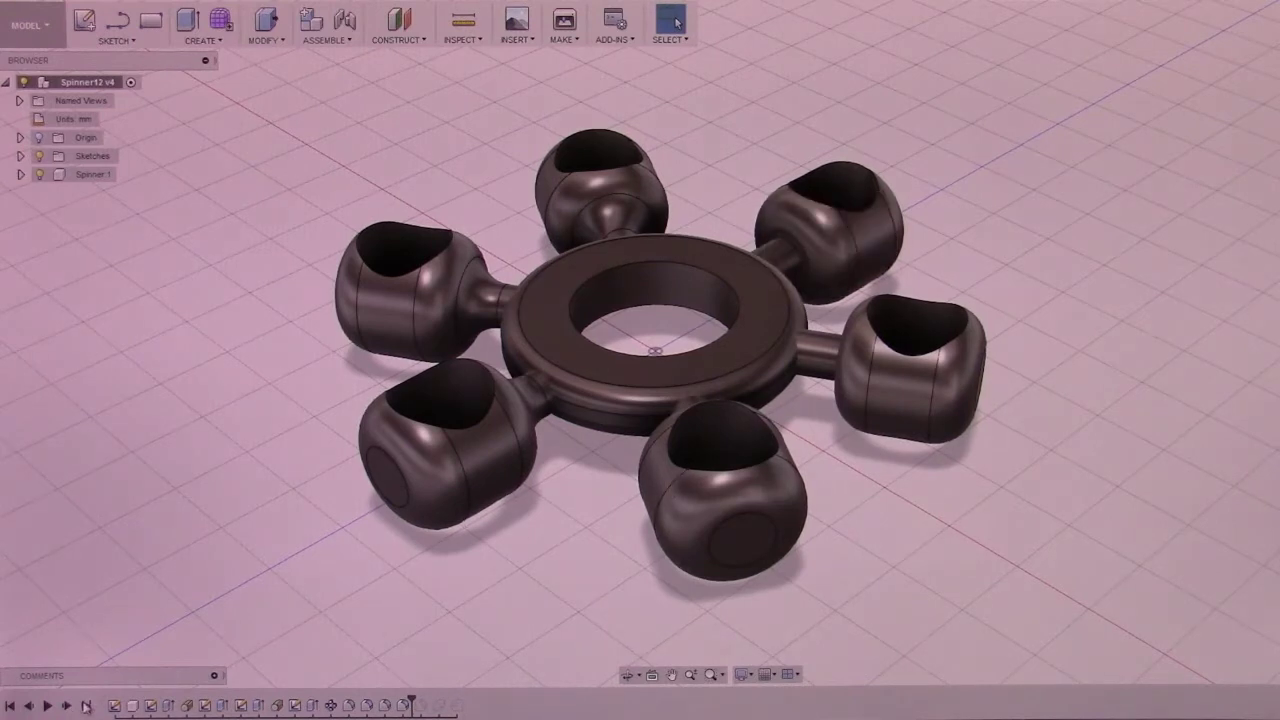
left_click(66, 706)
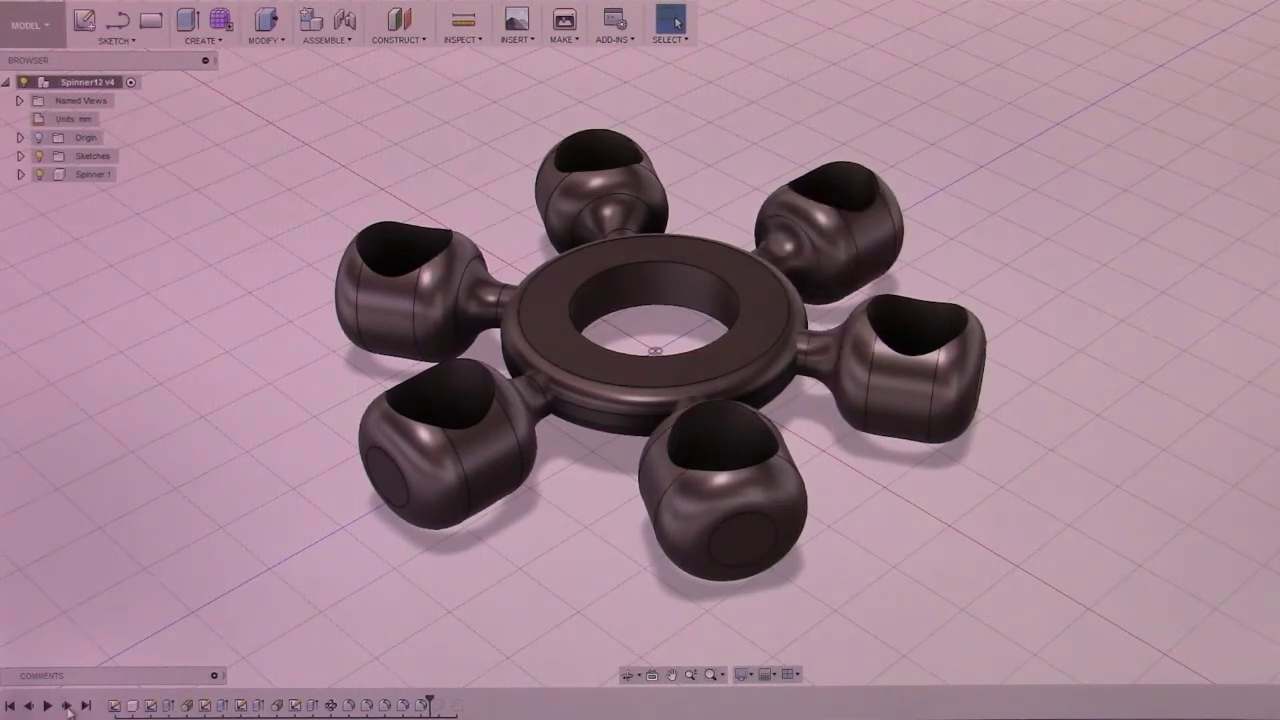
left_click(66, 706)
left_click(66, 706)
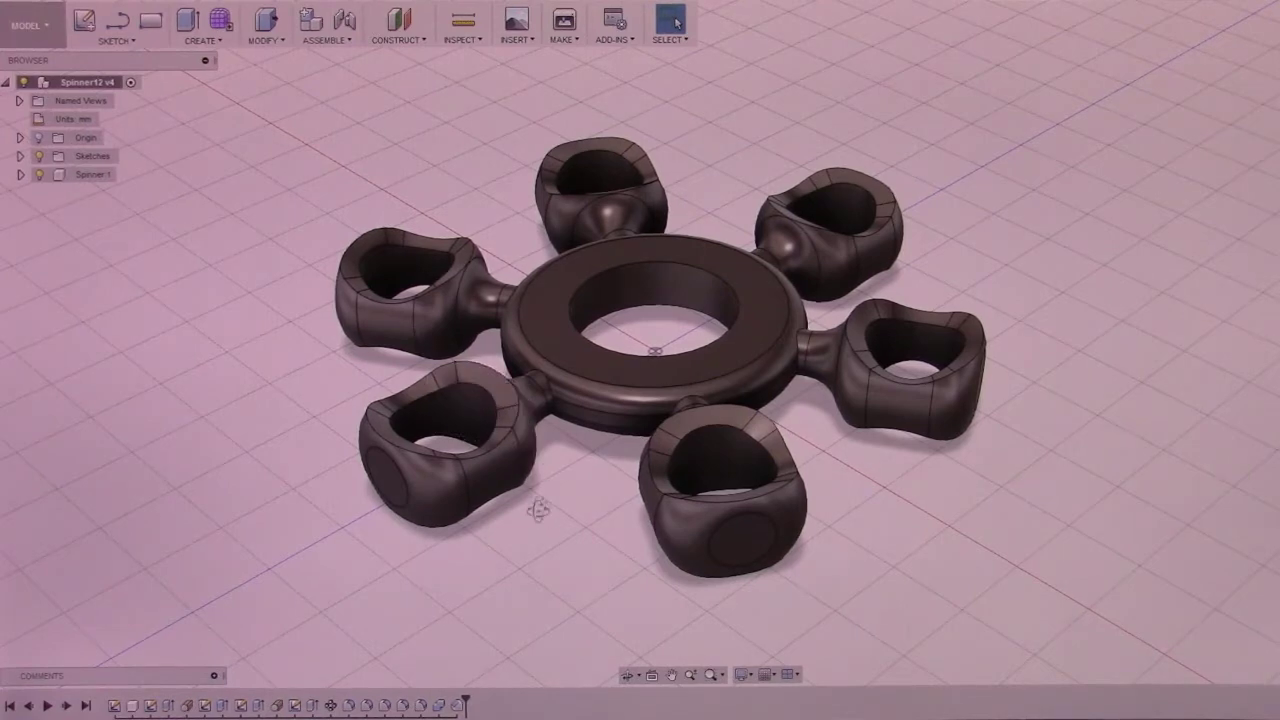
Step: Orbit the finished spinner to a side view, pick the hub face, then view it from above
middle_click_drag(540, 519, 603, 471, "shift")
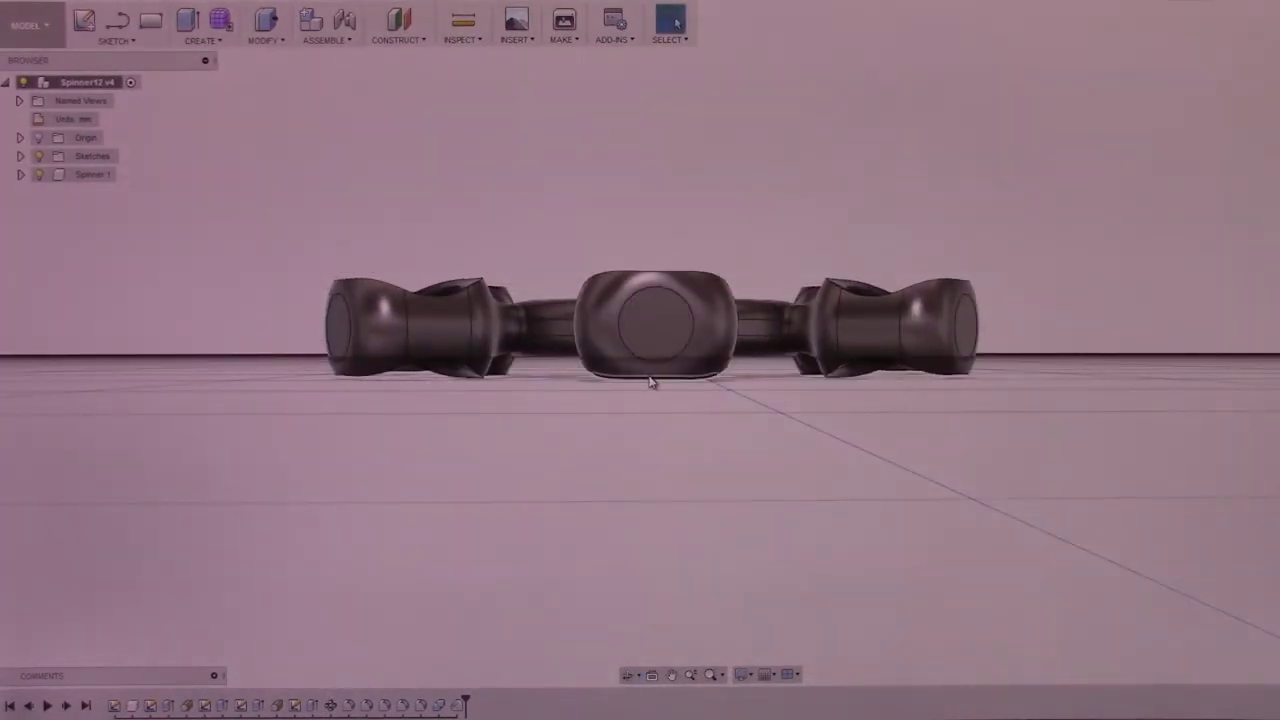
left_click(644, 321)
middle_click_drag(733, 400, 480, 428, "shift")
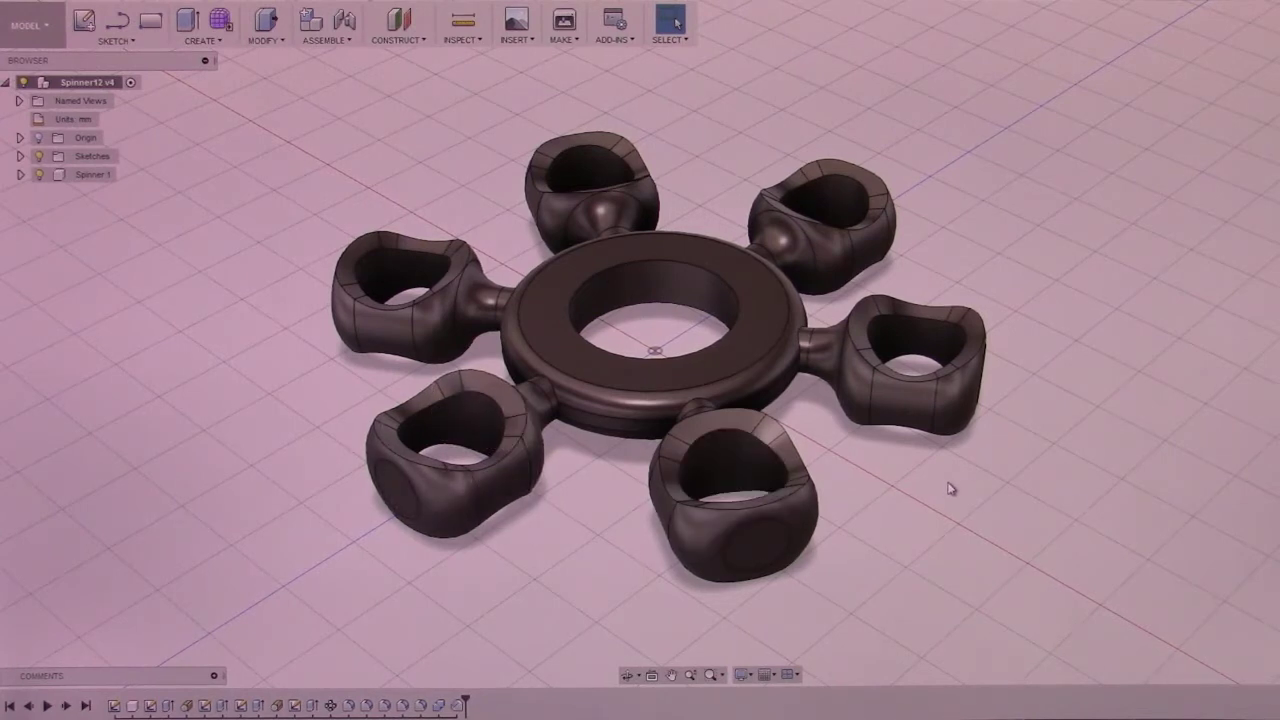
middle_click_drag(954, 490, 897, 498, "shift")
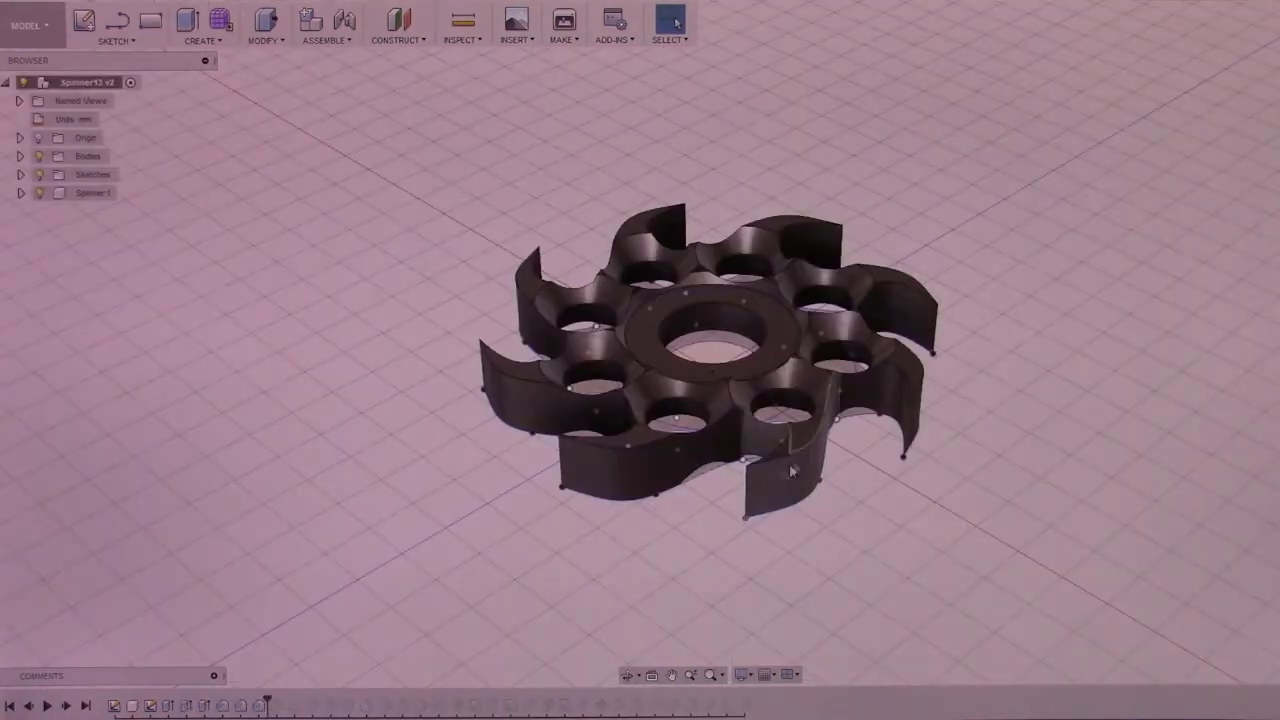
Step: Enlarge the Spinner13 saw-blade model and roll its history marker back to the first feature
scroll(792, 470, "up", 4)
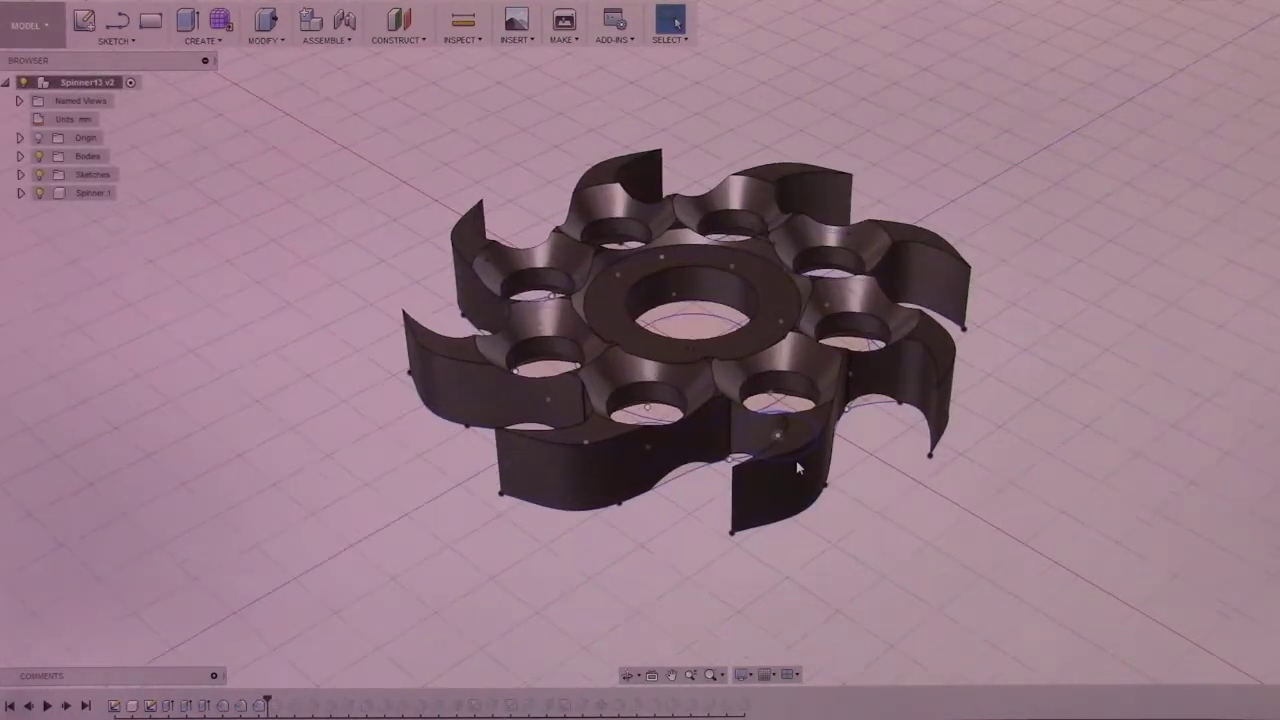
middle_click_drag(800, 468, 894, 486)
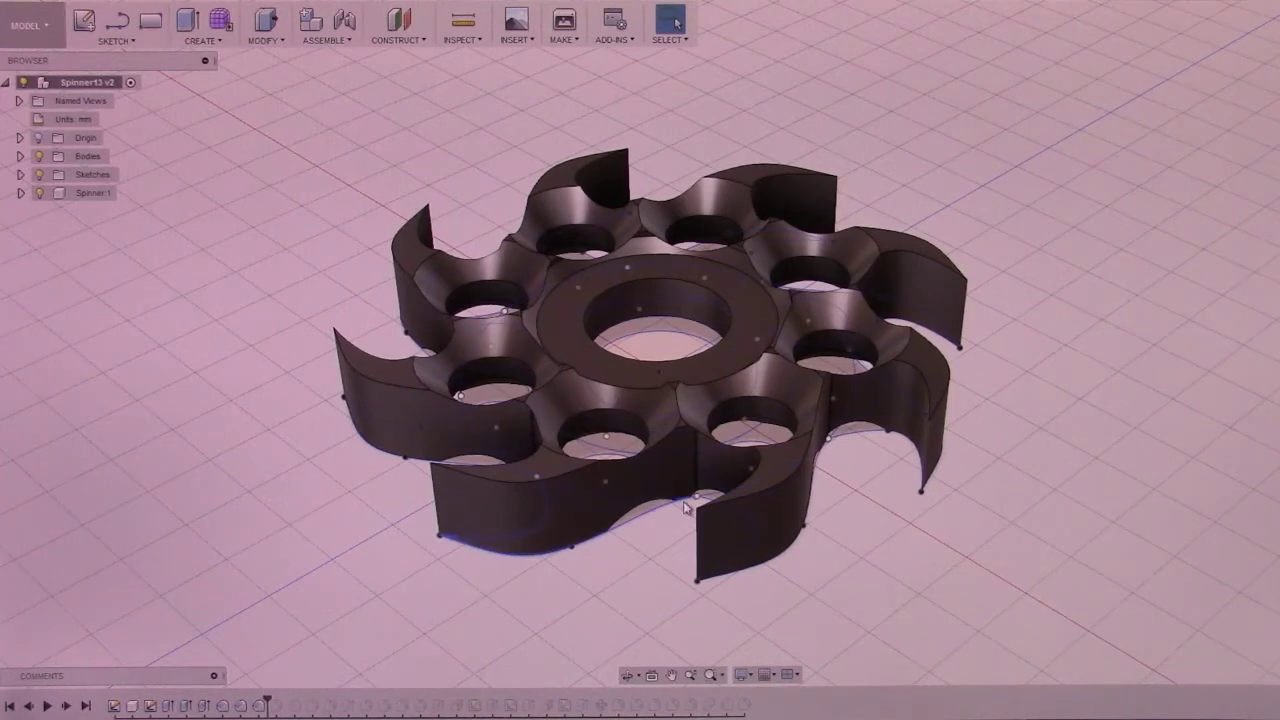
right_click(113, 706)
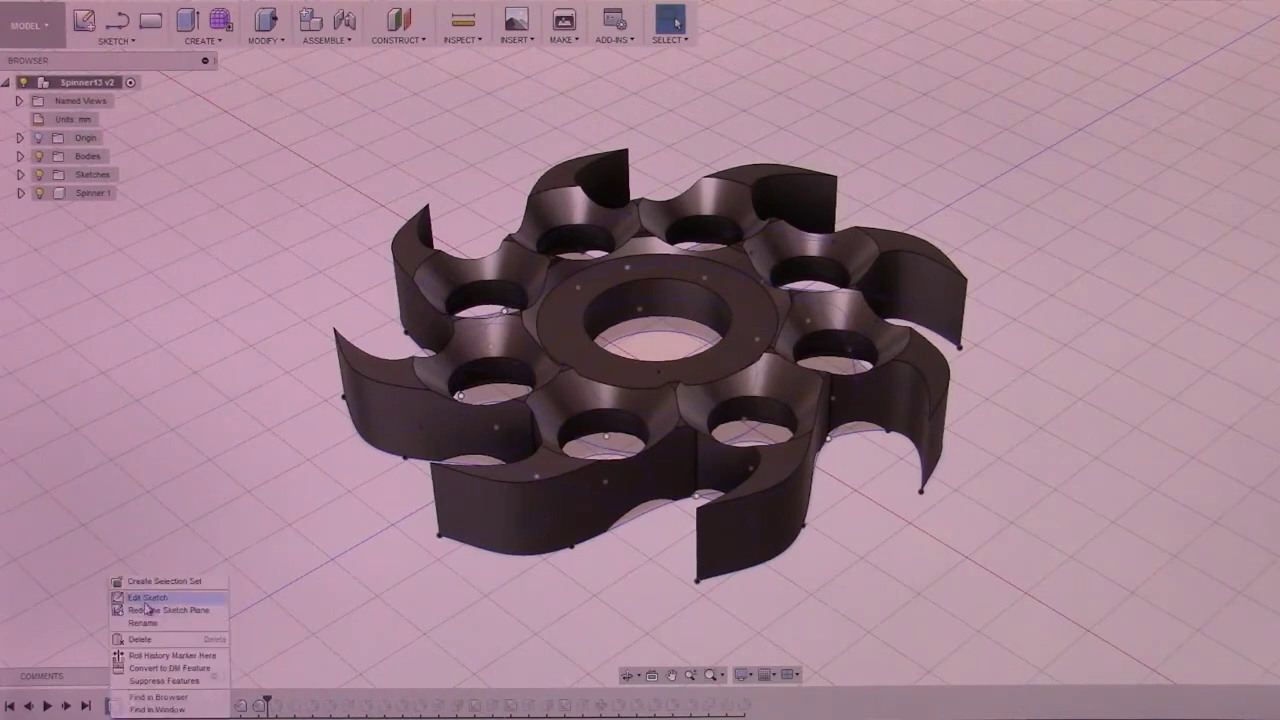
left_click(172, 654)
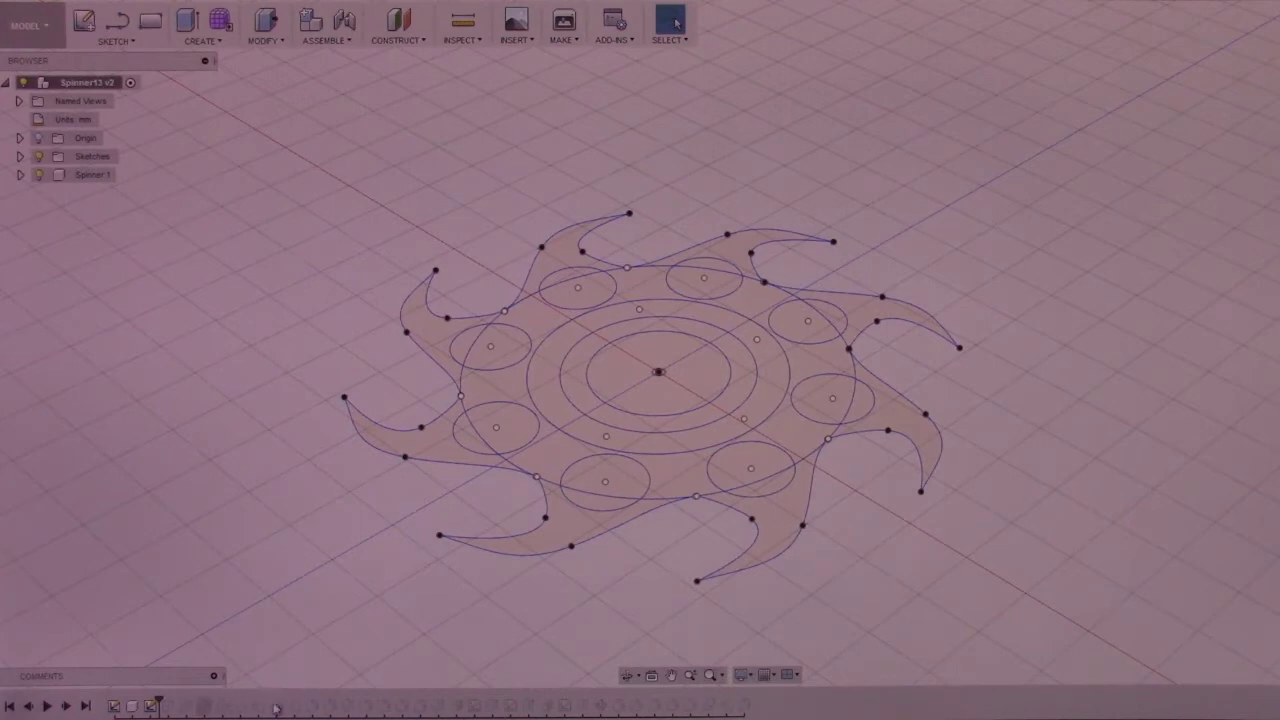
right_click(150, 706)
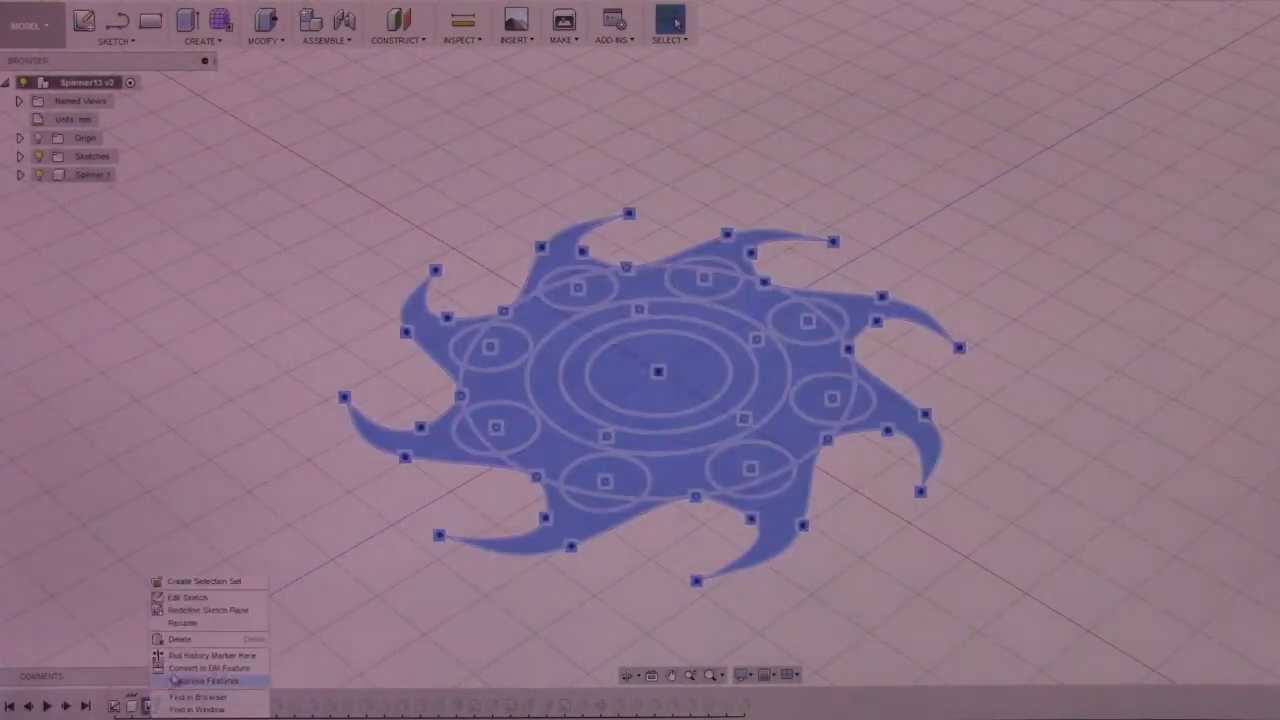
left_click(209, 600)
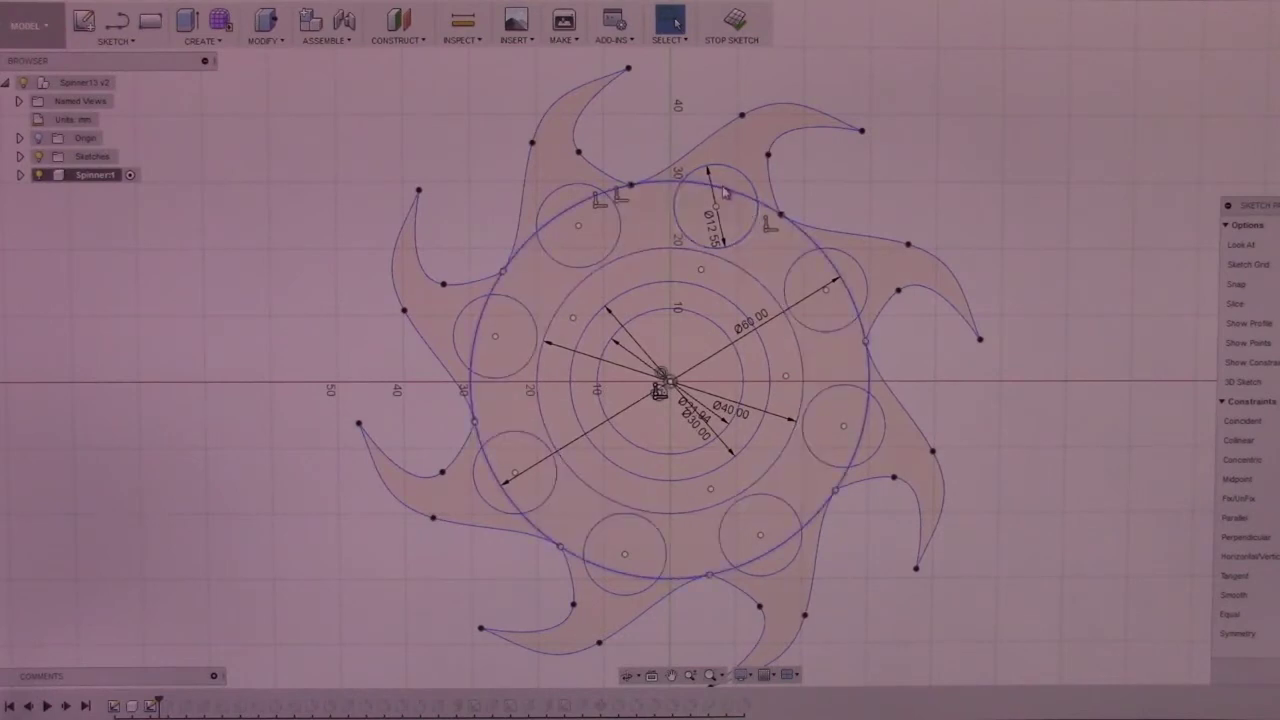
left_click(140, 45)
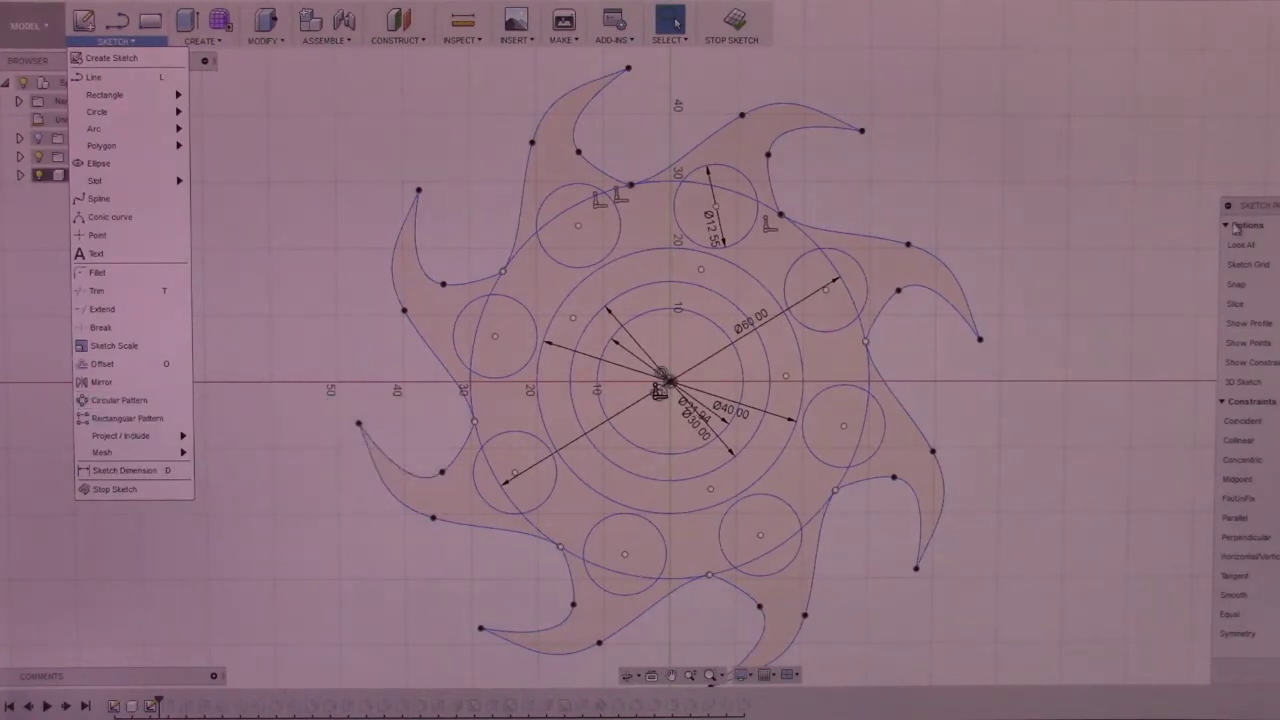
left_click(996, 185)
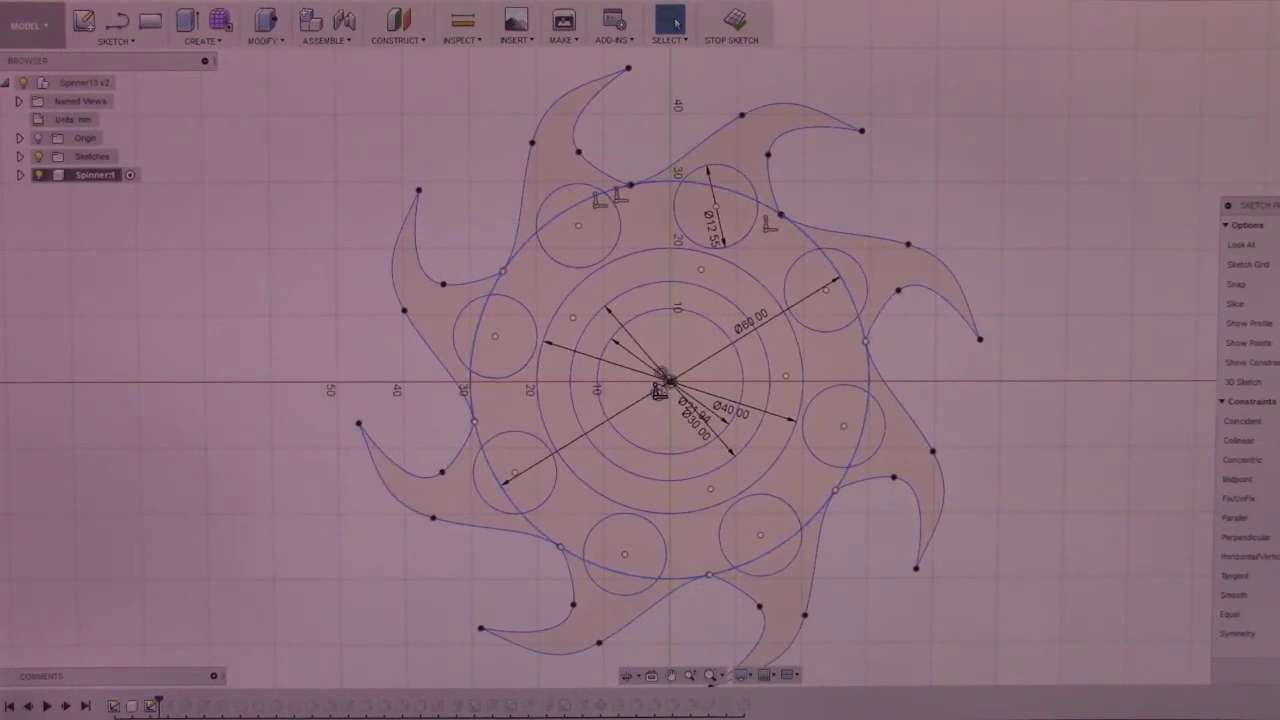
left_click(735, 22)
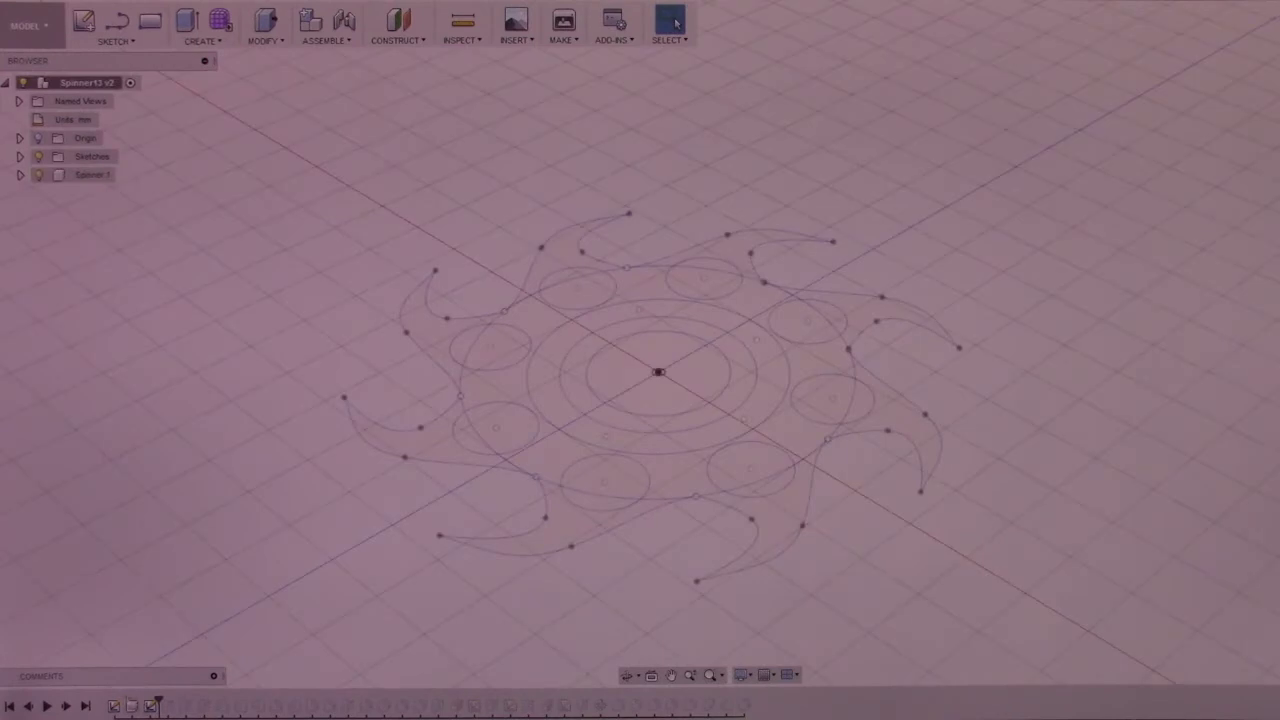
Step: Replay the body extrude, counterbore, inner bore, hub chamfer and scalloped hole cuts, then view top-down
left_click(65, 706)
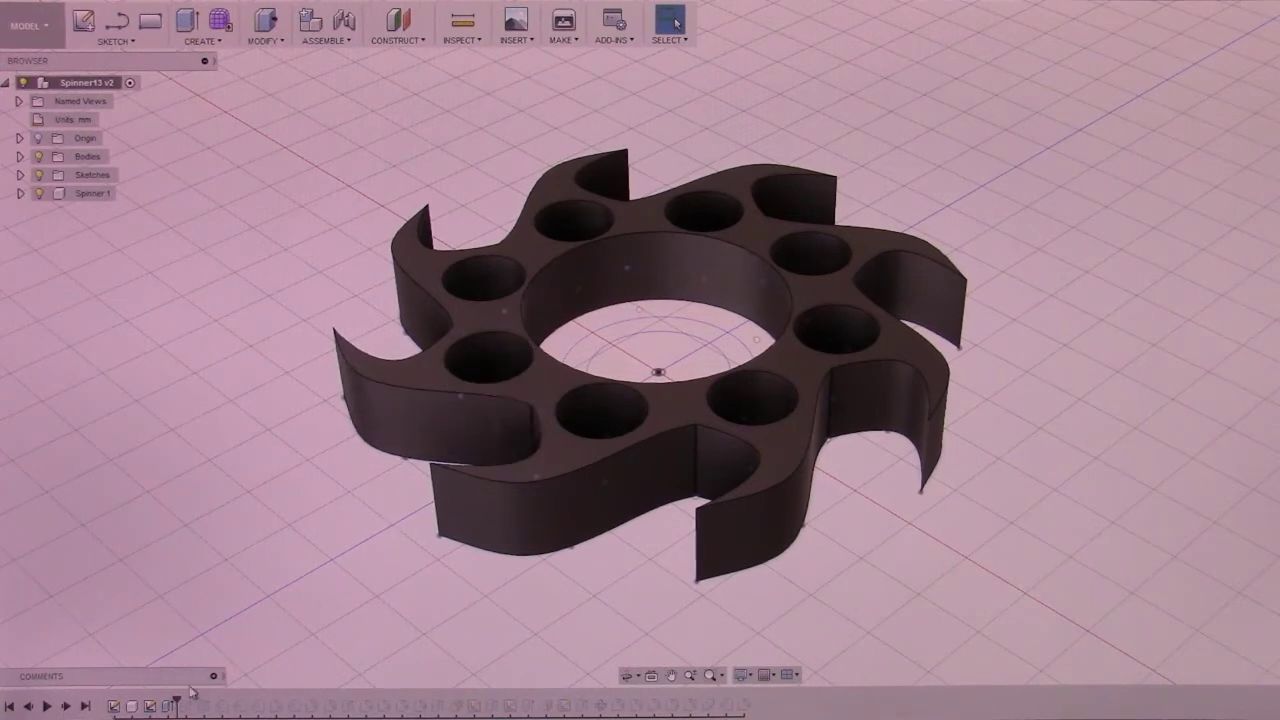
left_click(65, 707)
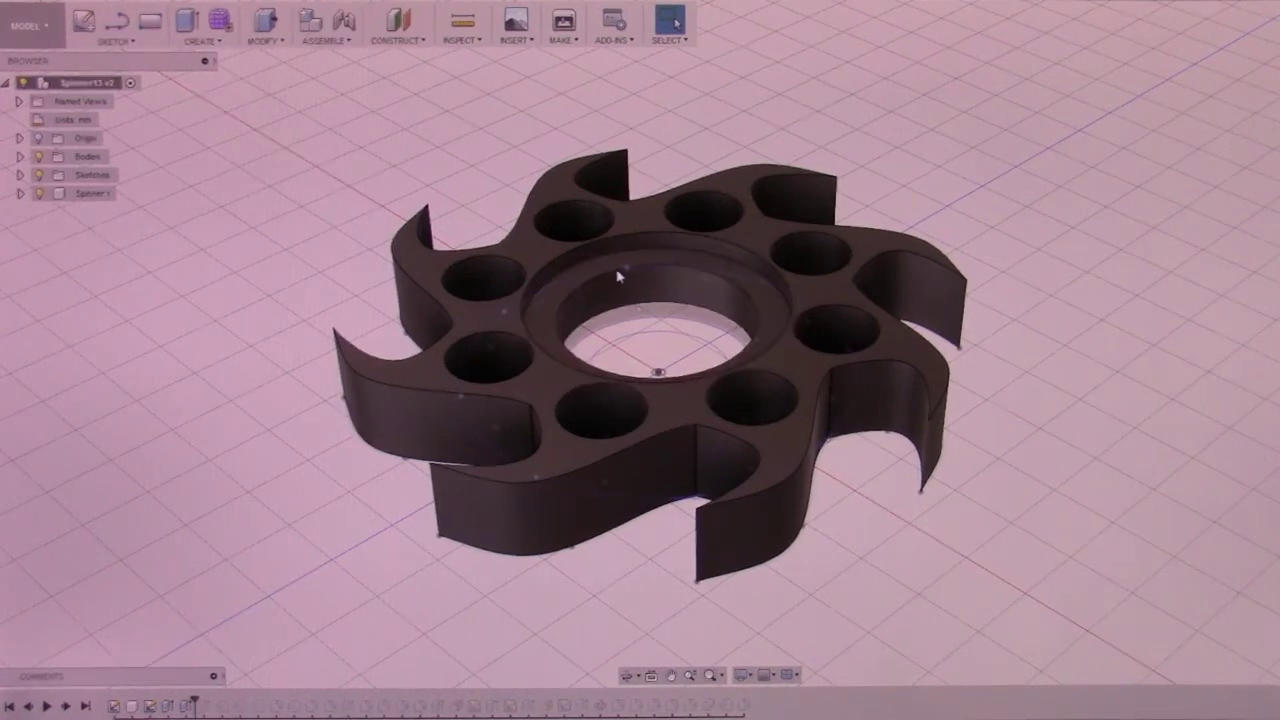
left_click(67, 706)
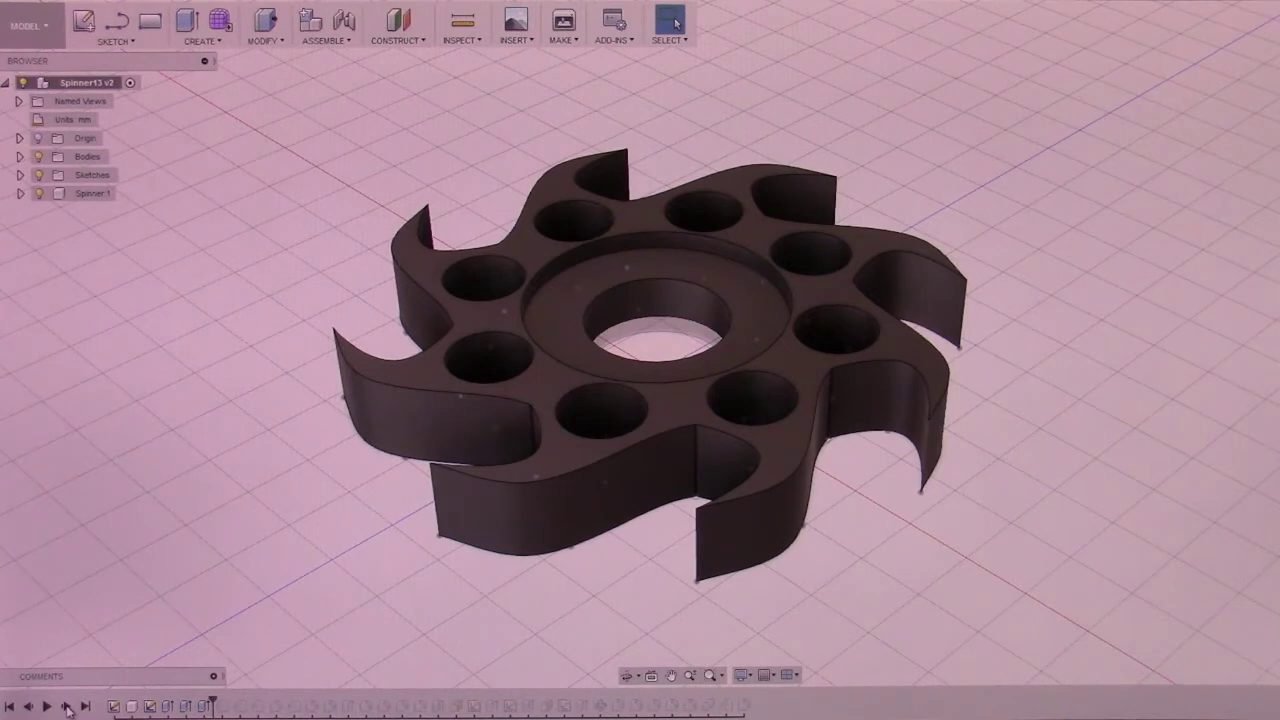
left_click(67, 706)
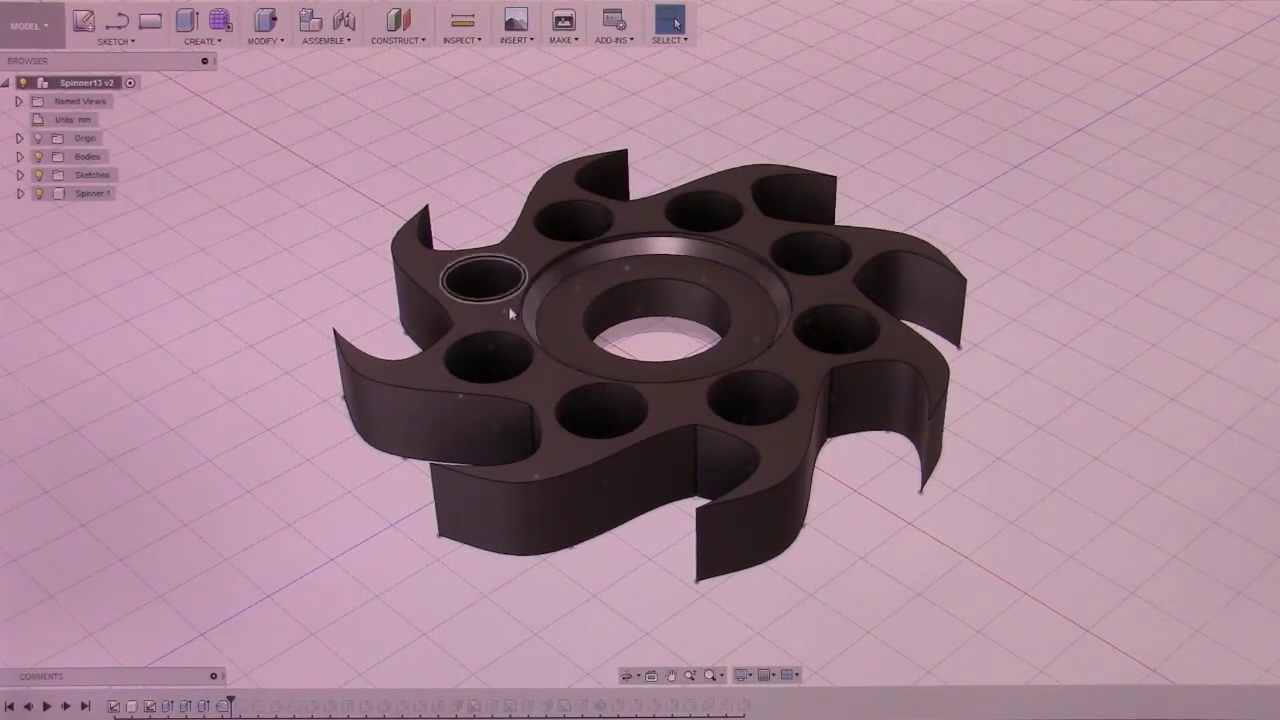
left_click(67, 706)
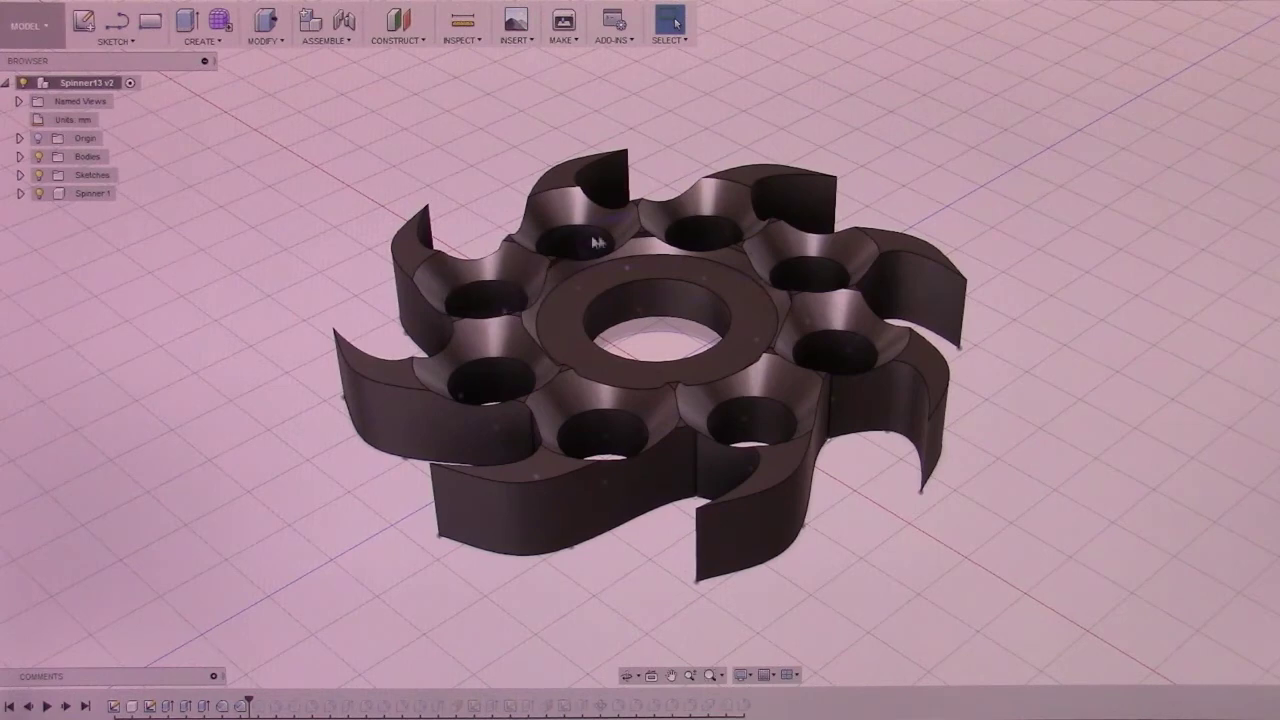
left_click(67, 707)
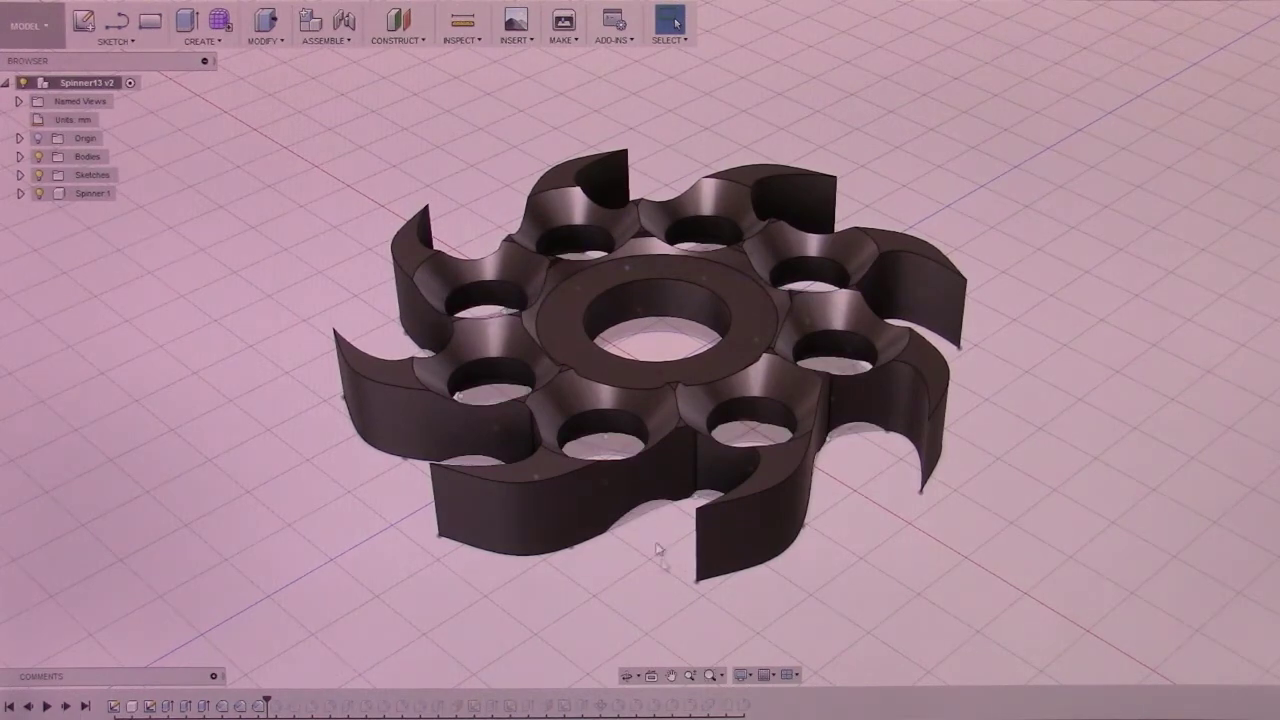
middle_click_drag(865, 563, 815, 617, "shift")
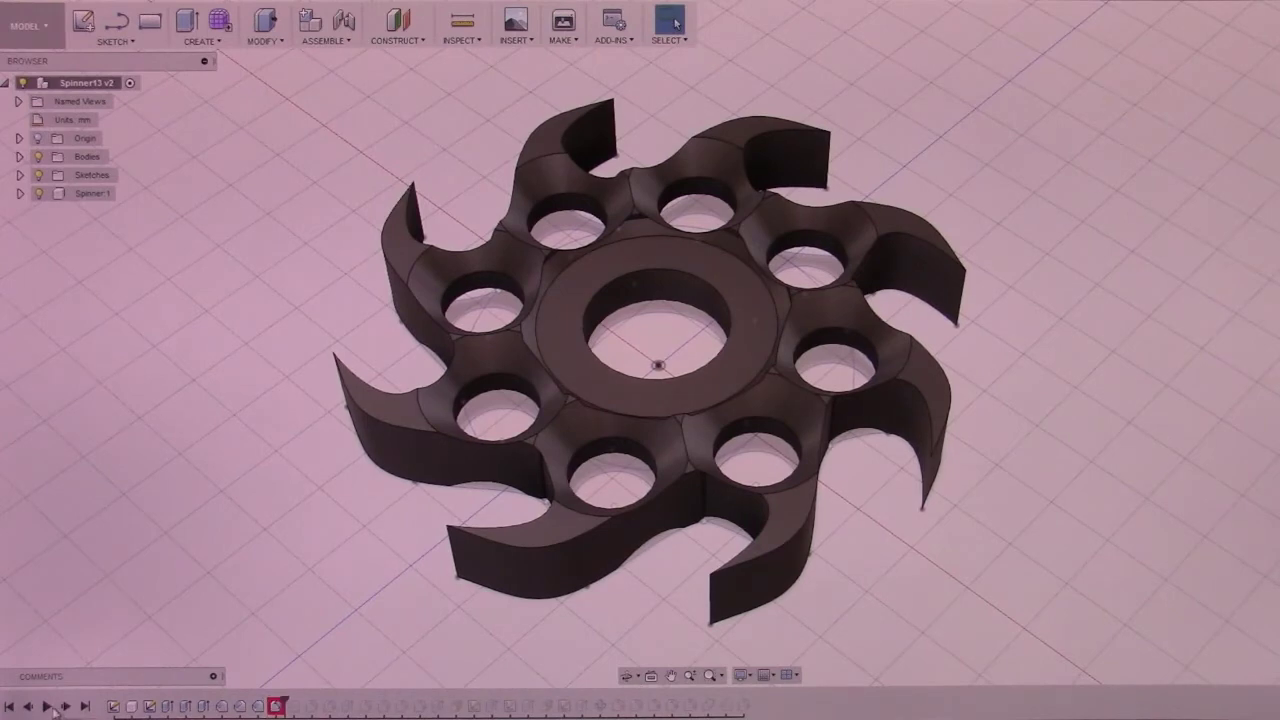
Step: Step back one feature and delete the red errored feature at the end of the timeline
left_click(28, 706)
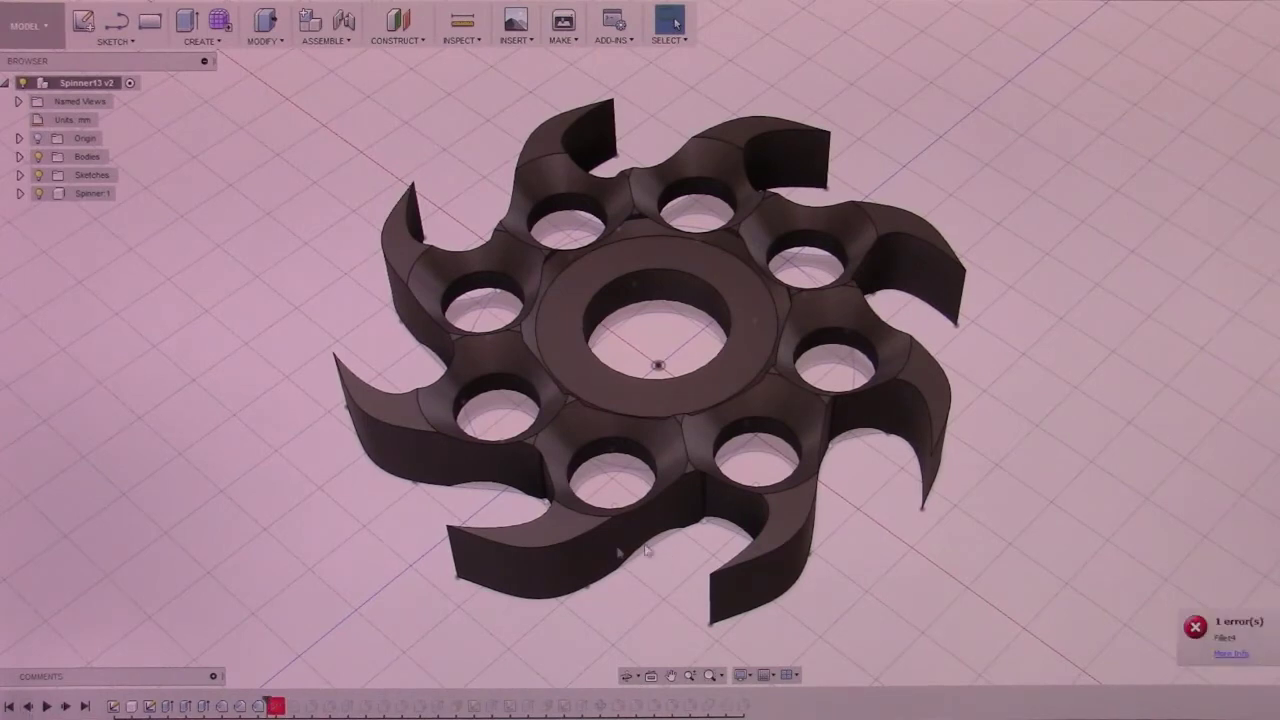
right_click(286, 702)
left_click(330, 678)
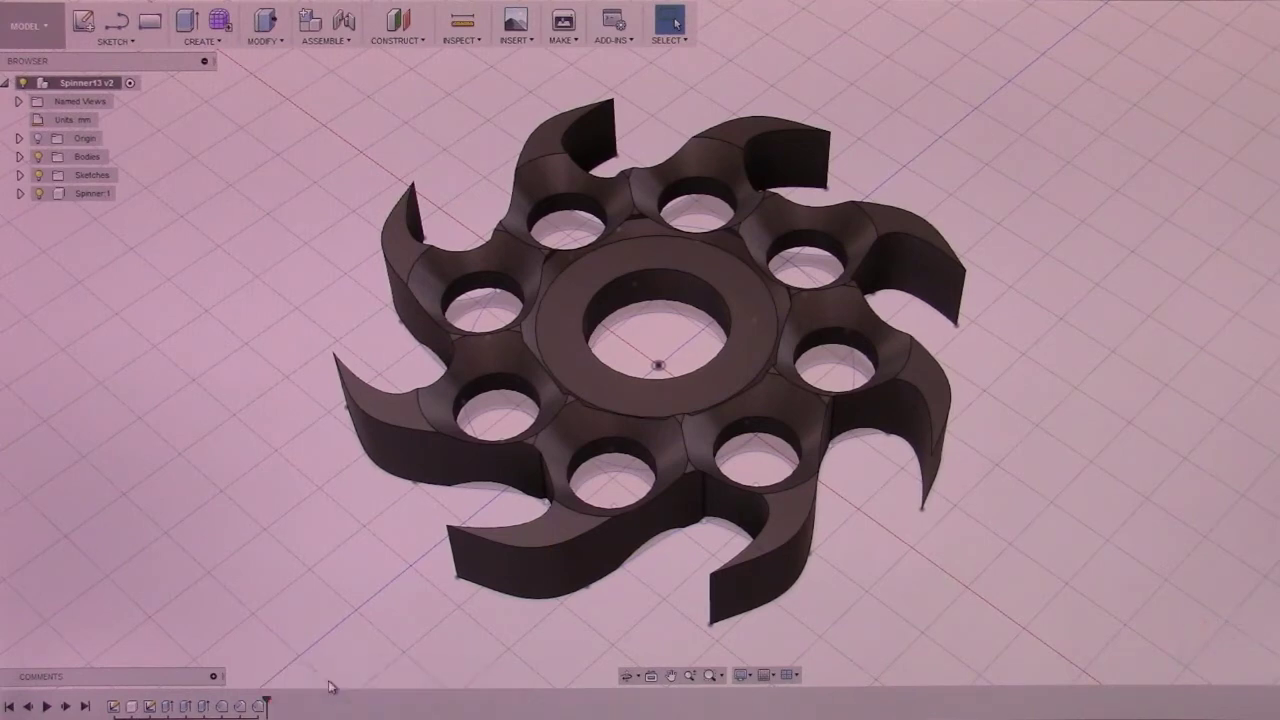